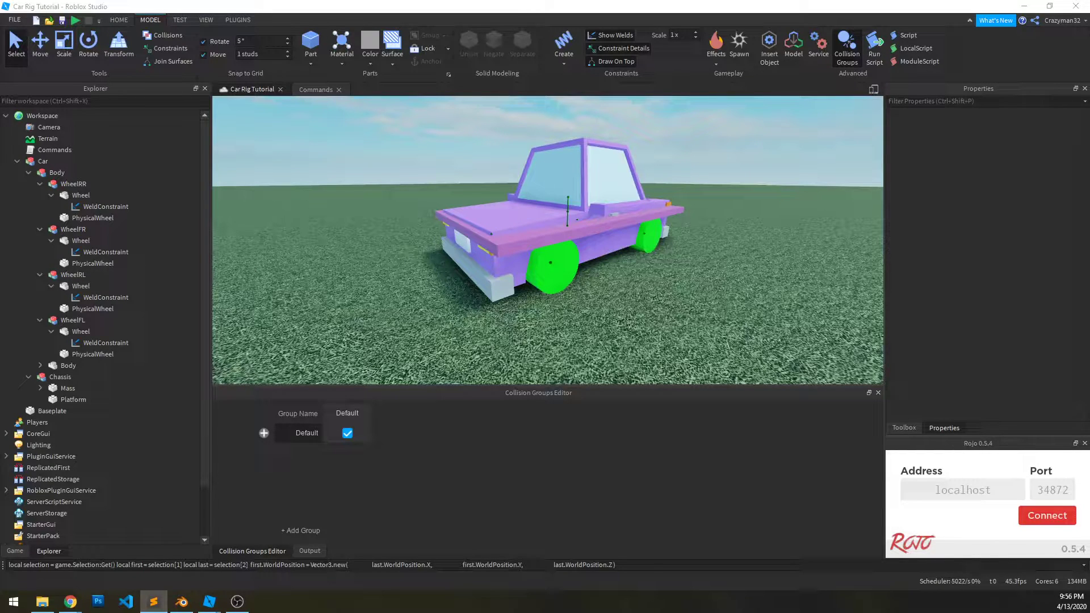
Turn on Massless for all the car's parts, from the first Wheel through the chassis Platform
{"action": "left_click", "coordinate": [71, 195]}
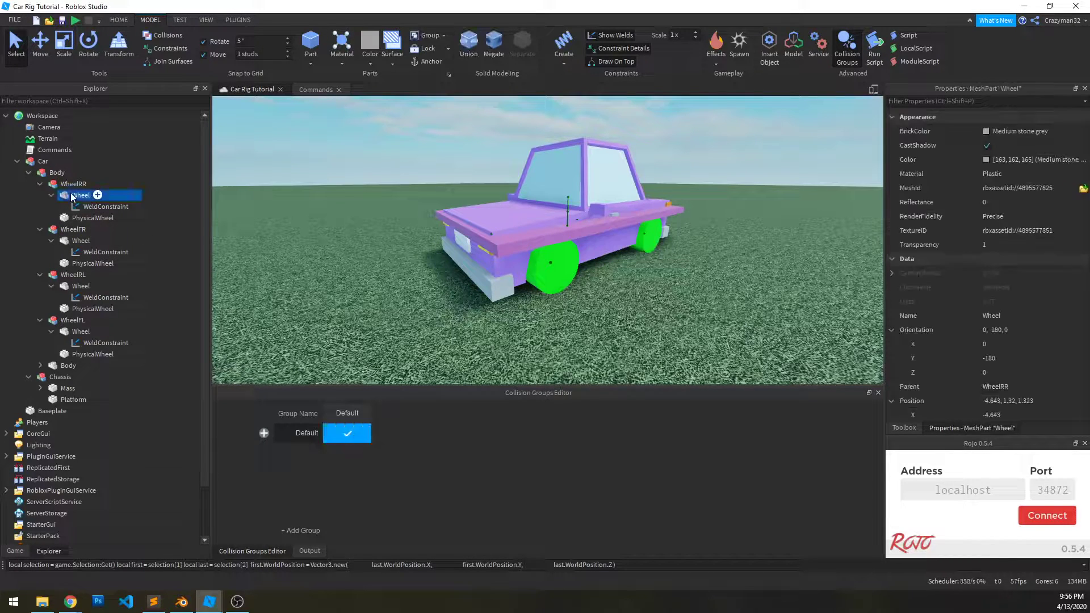
{"action": "left_click", "coordinate": [67, 399], "text": "shift"}
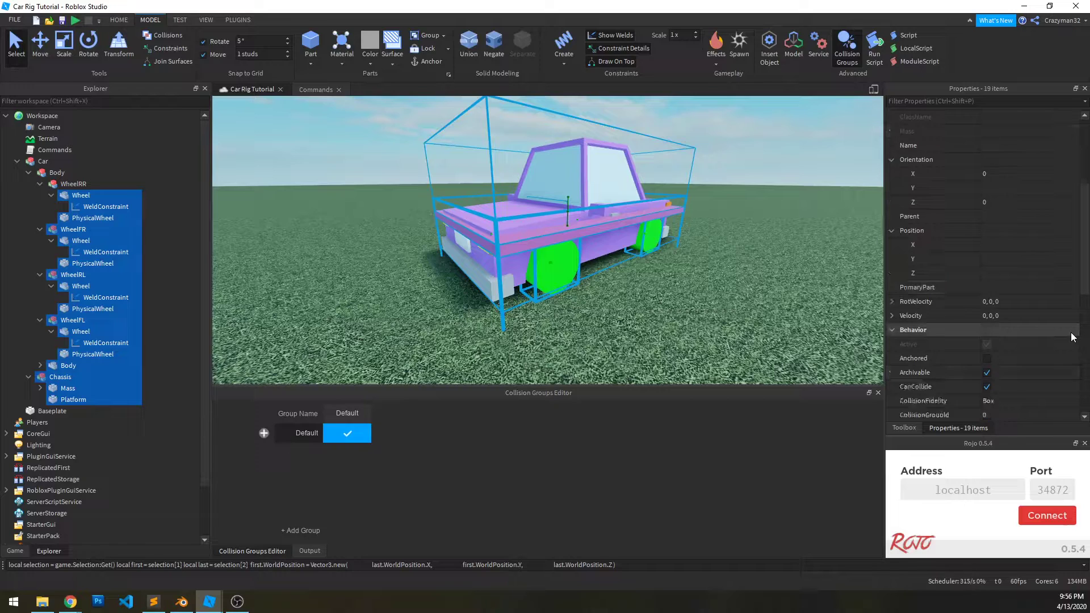
{"action": "scroll", "coordinate": [1071, 332], "scroll_direction": "down", "scroll_amount": 2}
{"action": "left_click", "coordinate": [999, 375]}
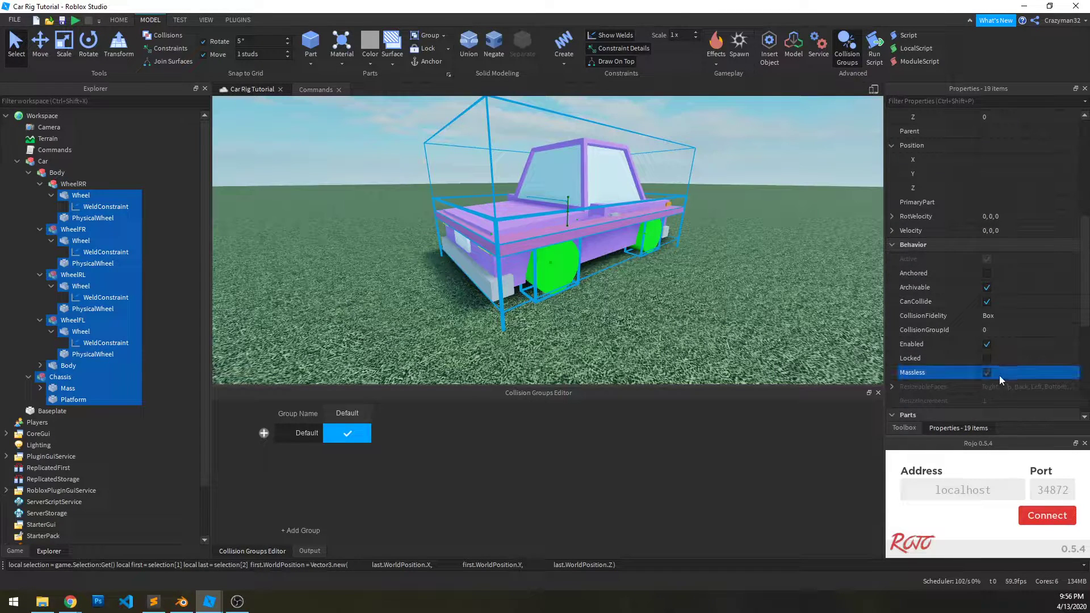
{"action": "left_click", "coordinate": [158, 397]}
Turn off Massless for the Mass part in the Chassis model
{"action": "left_click", "coordinate": [67, 388]}
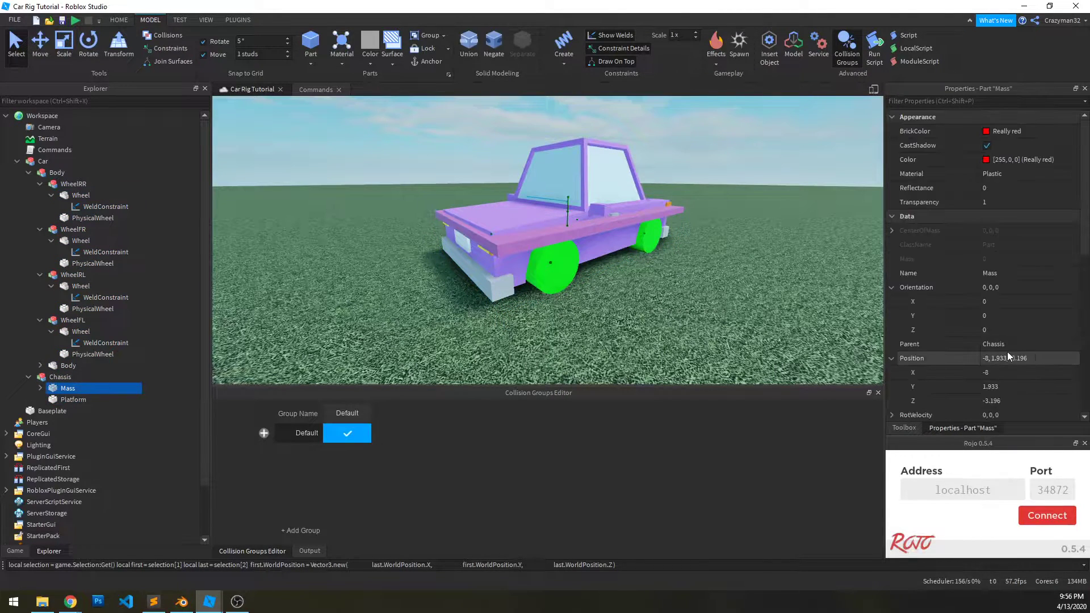
{"action": "left_click", "coordinate": [1002, 313]}
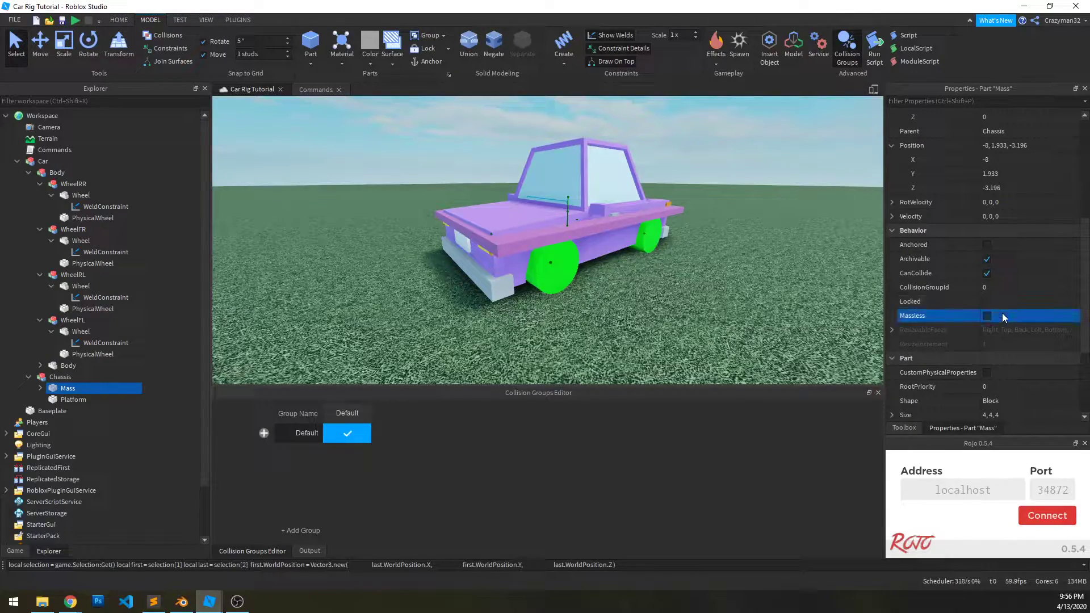
Examine the car from several angles and check the bounds of the Body mesh around the wheels
{"action": "scroll", "coordinate": [562, 296], "scroll_direction": "up", "scroll_amount": 2}
{"action": "right_click_drag", "start_coordinate": [563, 297], "coordinate": [548, 286]}
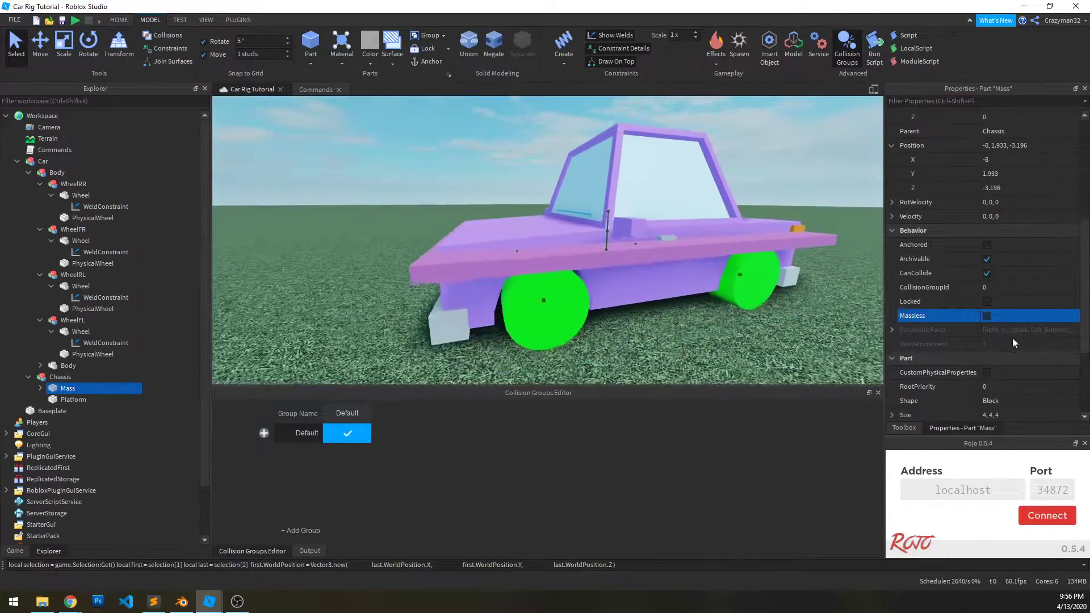
{"action": "right_click_drag", "start_coordinate": [625, 336], "coordinate": [626, 335]}
{"action": "scroll", "coordinate": [626, 335], "scroll_direction": "up", "scroll_amount": 3}
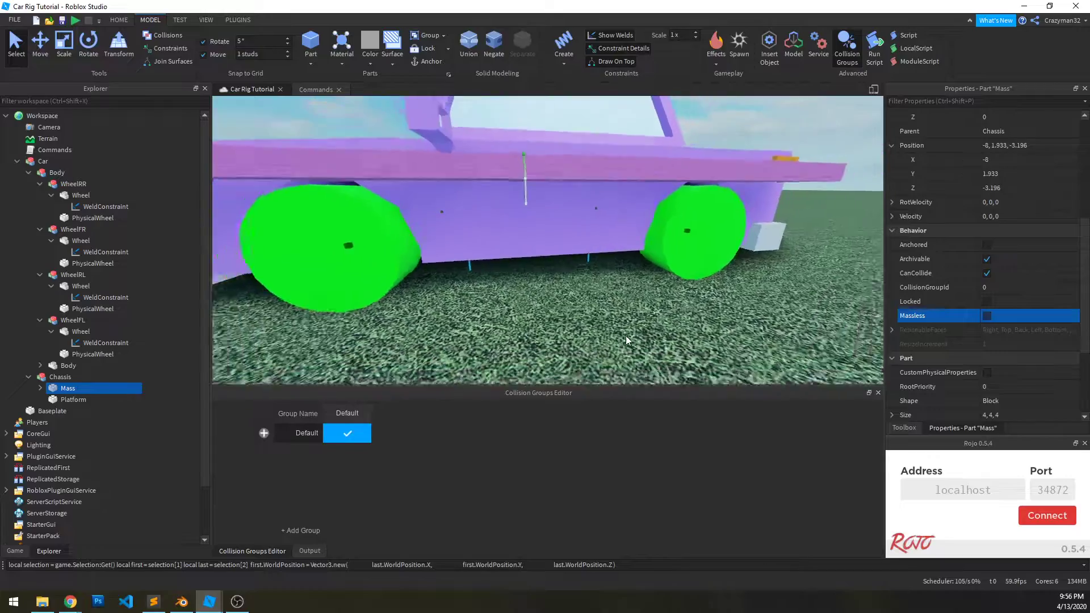
{"action": "scroll", "coordinate": [626, 335], "scroll_direction": "down", "scroll_amount": 4}
{"action": "right_click_drag", "start_coordinate": [498, 328], "coordinate": [499, 328]}
{"action": "scroll", "coordinate": [498, 328], "scroll_direction": "up", "scroll_amount": 3}
{"action": "scroll", "coordinate": [498, 328], "scroll_direction": "down", "scroll_amount": 3}
{"action": "scroll", "coordinate": [498, 328], "scroll_direction": "up", "scroll_amount": 2}
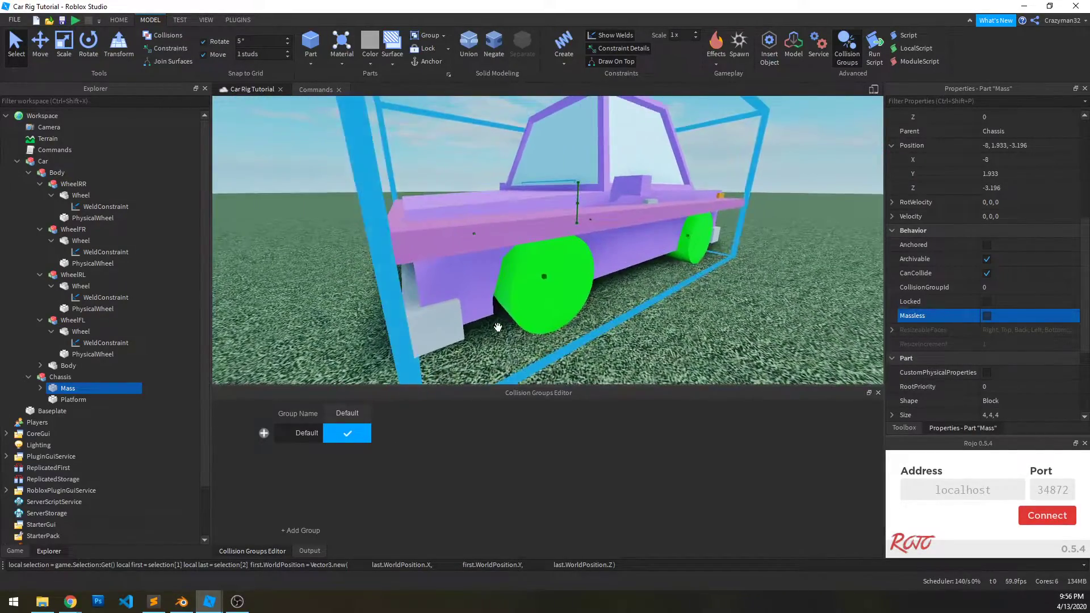
{"action": "right_click_drag", "start_coordinate": [409, 308], "coordinate": [409, 308]}
{"action": "scroll", "coordinate": [409, 308], "scroll_direction": "down", "scroll_amount": 2}
{"action": "scroll", "coordinate": [234, 281], "scroll_direction": "down", "scroll_amount": 1}
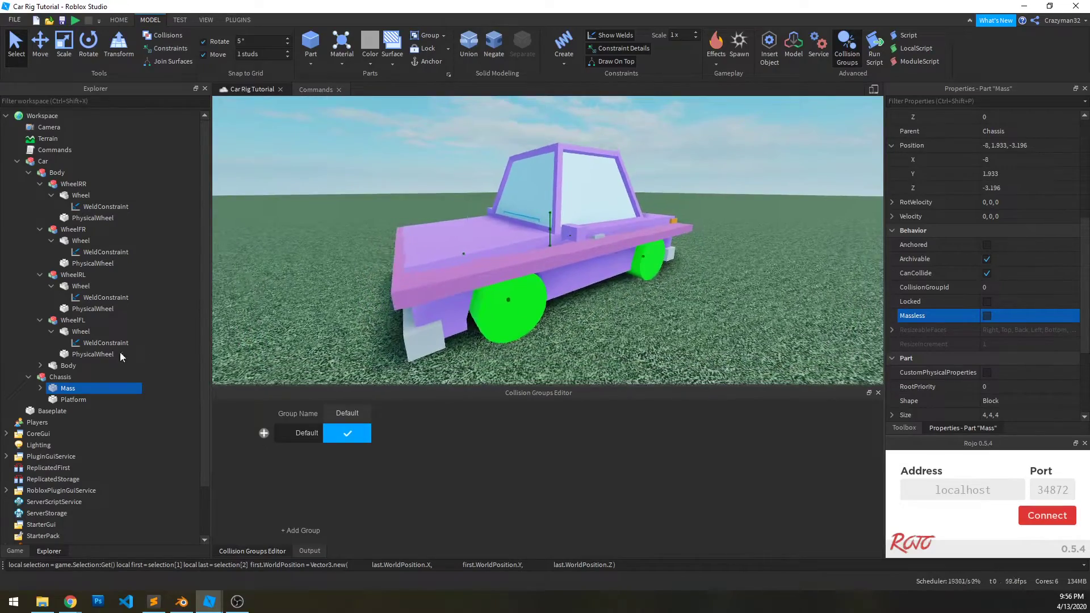
{"action": "left_click", "coordinate": [173, 335]}
{"action": "right_click_drag", "start_coordinate": [381, 274], "coordinate": [380, 273]}
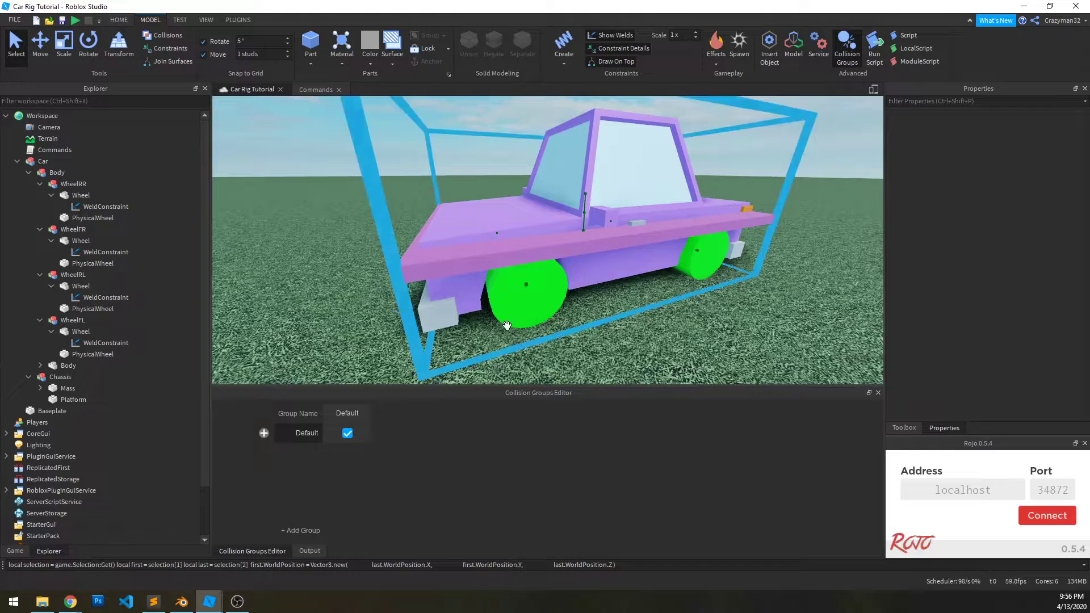
{"action": "left_click", "coordinate": [105, 263]}
{"action": "left_click", "coordinate": [72, 366]}
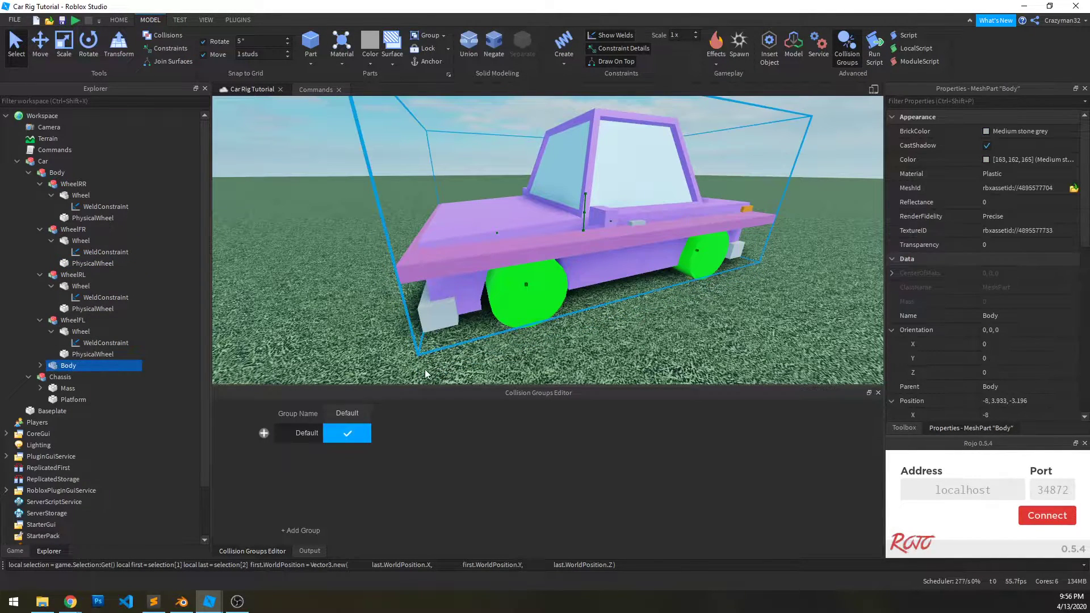
{"action": "left_click", "coordinate": [541, 356]}
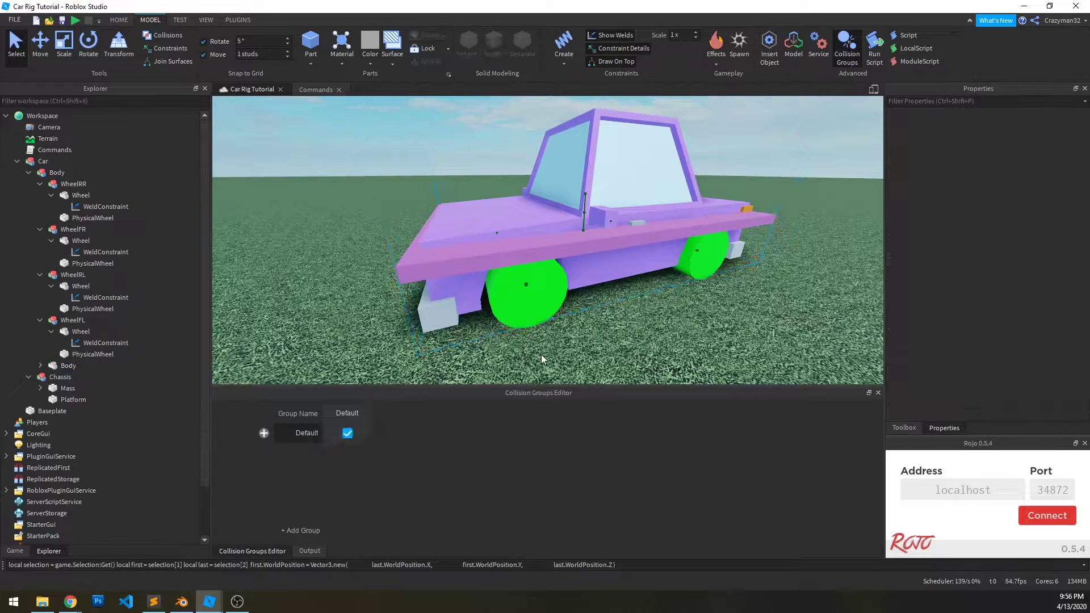
Turn off CanCollide for the four Wheel meshes and the chassis Mass and Platform parts
{"action": "left_click", "coordinate": [84, 330]}
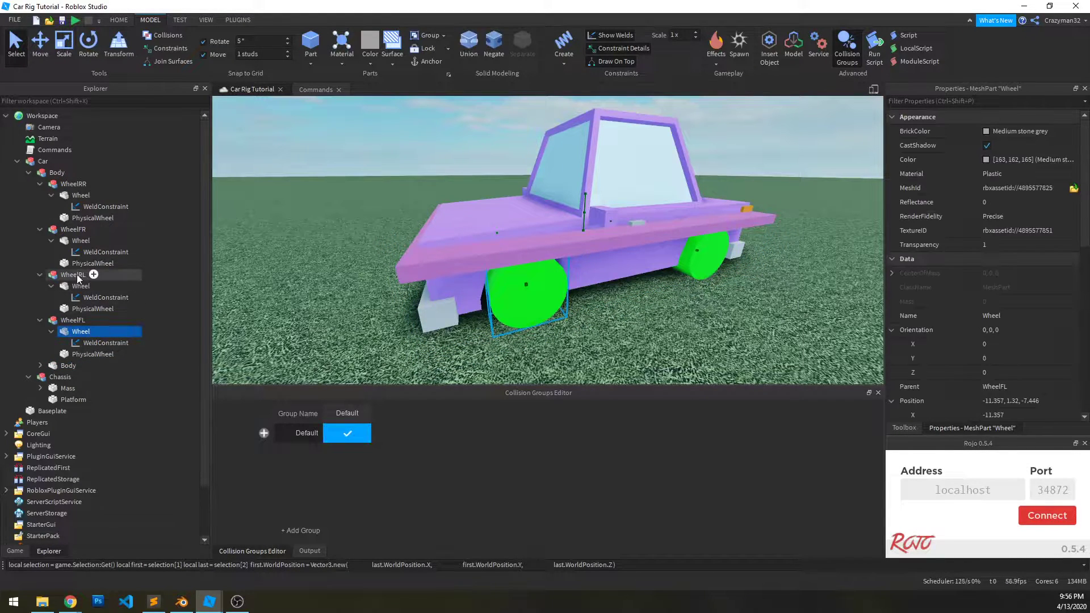
{"action": "left_click", "coordinate": [80, 286], "text": "ctrl"}
{"action": "left_click", "coordinate": [80, 241], "text": "ctrl"}
{"action": "left_click", "coordinate": [80, 196], "text": "ctrl"}
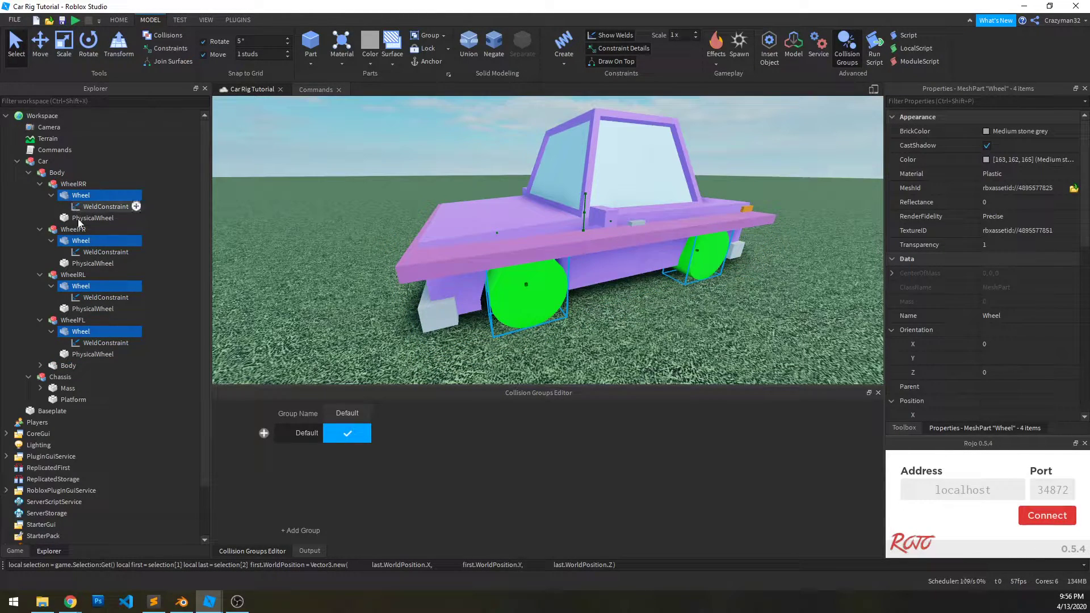
{"action": "left_click", "coordinate": [67, 387], "text": "ctrl"}
{"action": "left_click", "coordinate": [72, 399], "text": "ctrl"}
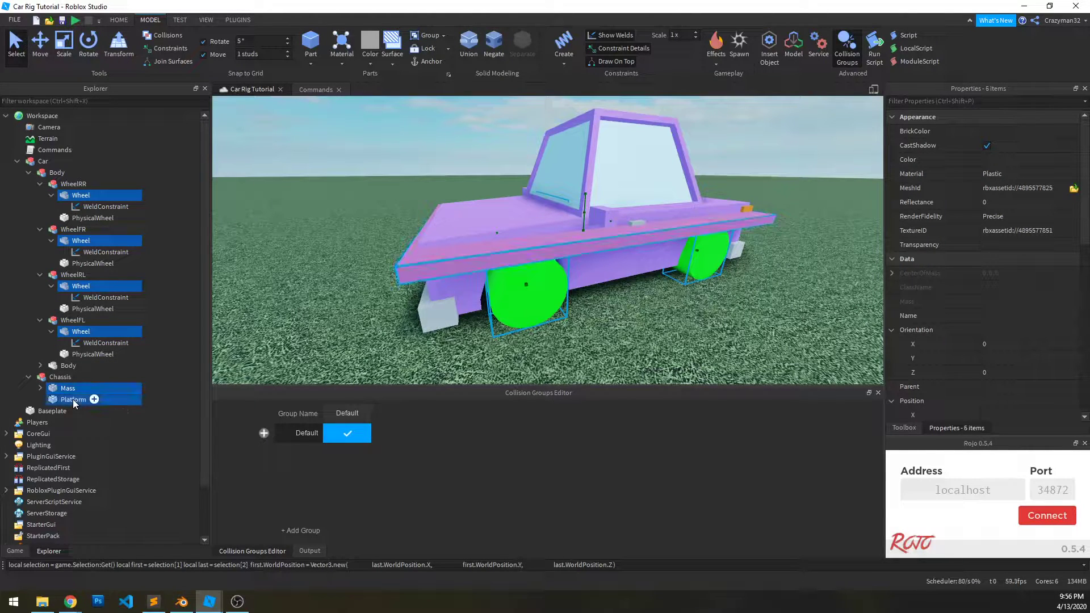
{"action": "scroll", "coordinate": [1025, 319], "scroll_direction": "down", "scroll_amount": 5}
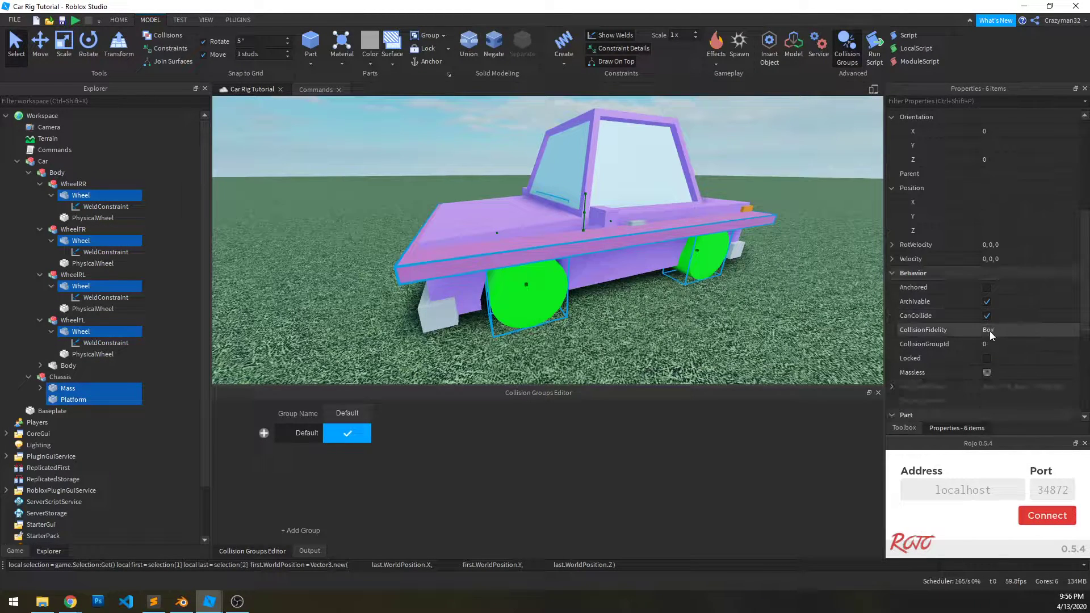
{"action": "left_click", "coordinate": [1006, 318]}
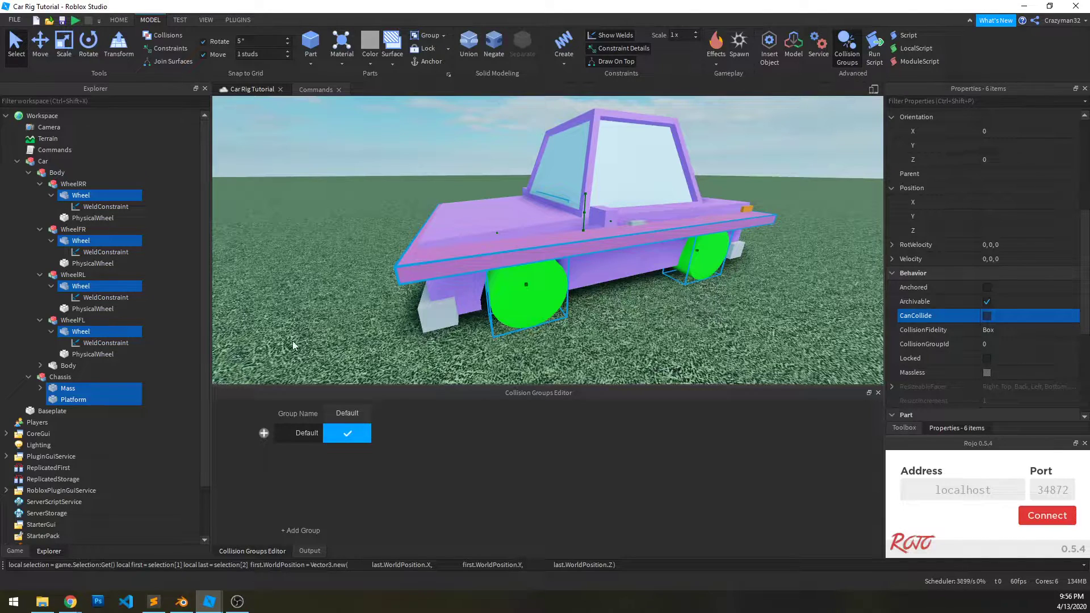
{"action": "left_click", "coordinate": [344, 338]}
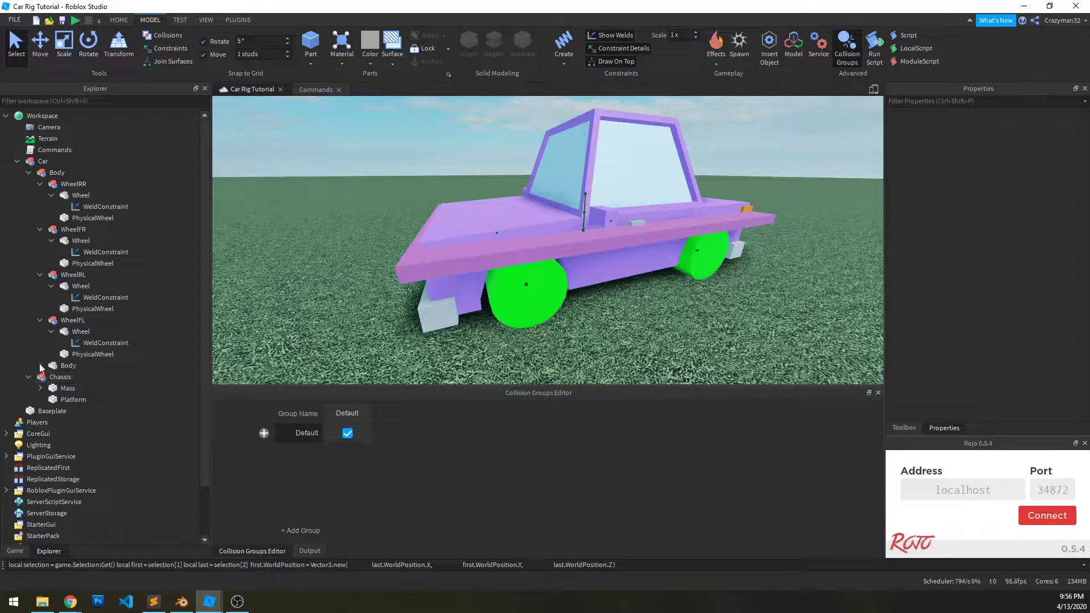
Set the Body mesh's CollisionFidelity to Hull and save the place
{"action": "left_click_drag", "start_coordinate": [50, 372], "coordinate": [57, 369]}
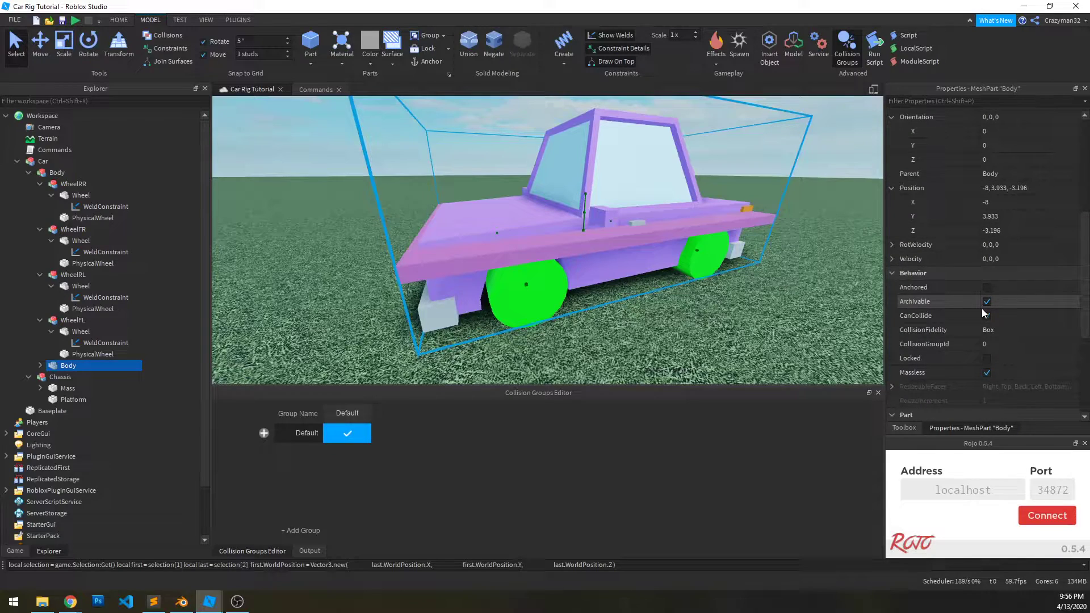
{"action": "left_click", "coordinate": [1013, 328]}
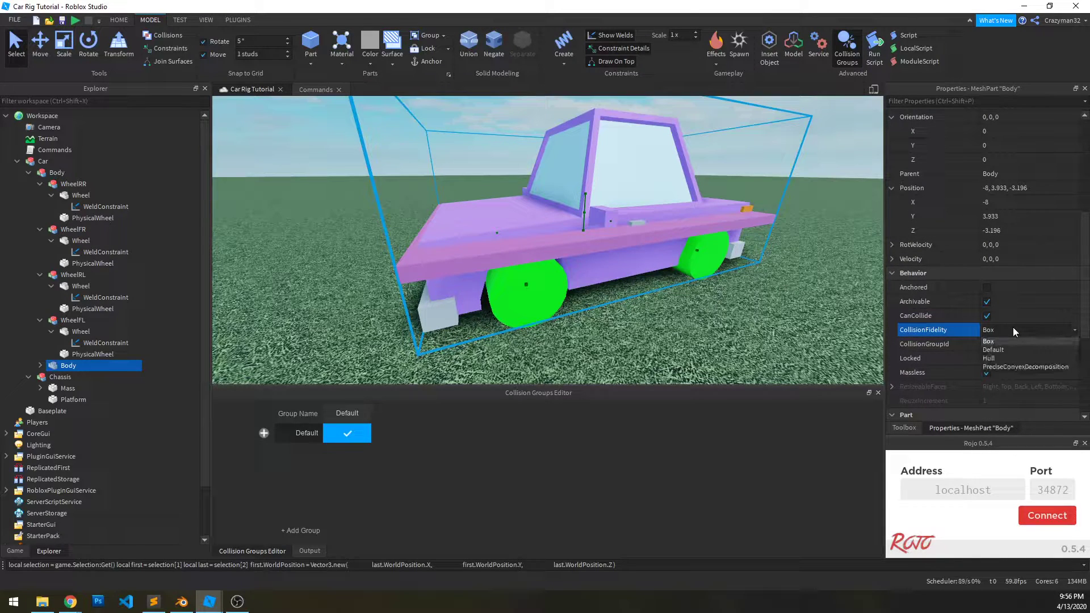
{"action": "left_click", "coordinate": [1010, 359]}
{"action": "left_click", "coordinate": [289, 265]}
{"action": "right_click_drag", "start_coordinate": [288, 265], "coordinate": [288, 261]}
{"action": "key", "text": "ctrl+s"}
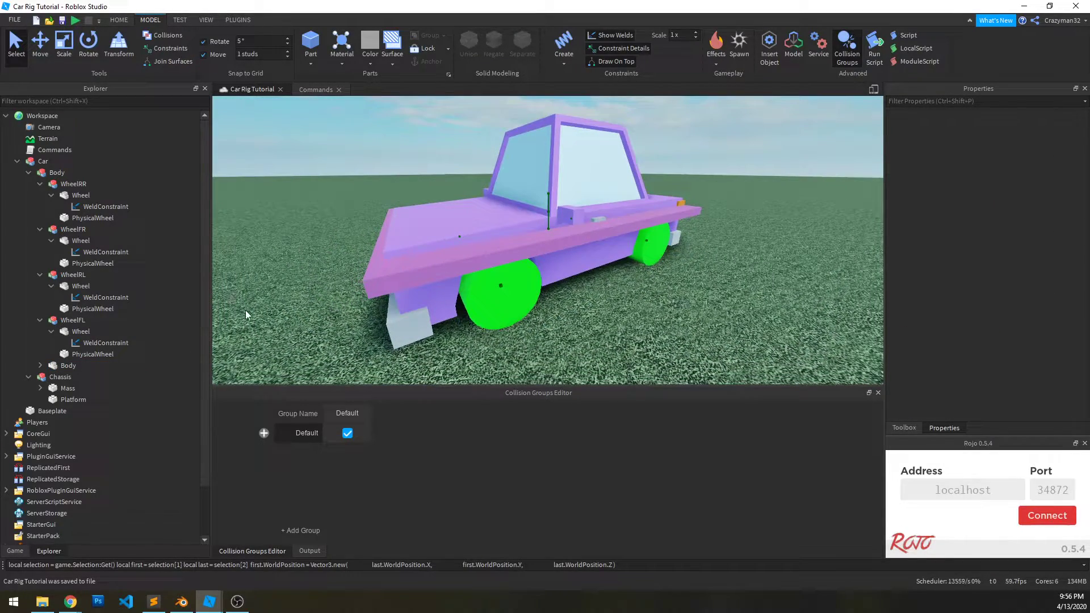
Inspect up close where the Body mesh and the physical wheels overlap
{"action": "right_click_drag", "start_coordinate": [546, 351], "coordinate": [546, 351]}
{"action": "key", "text": "w"}
{"action": "key", "text": "d"}
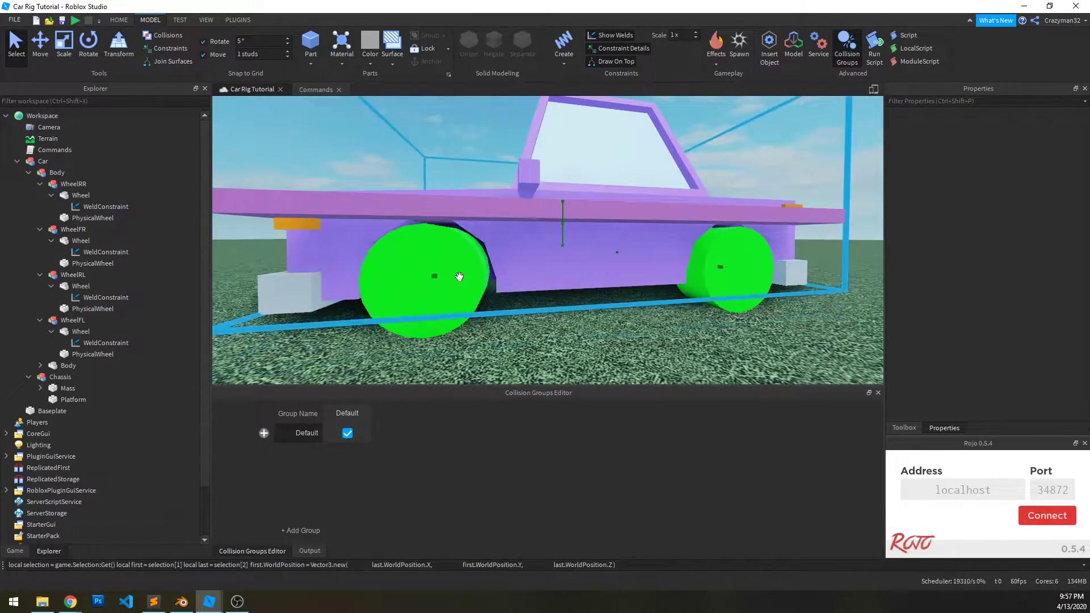
{"action": "left_click", "coordinate": [435, 310]}
{"action": "left_click", "coordinate": [519, 258]}
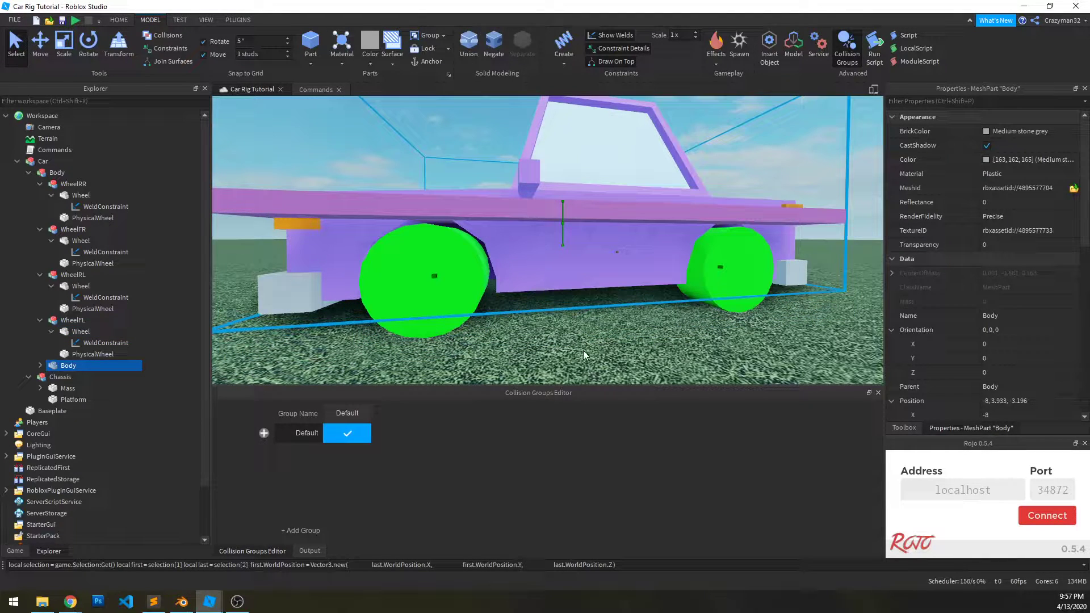
{"action": "left_click", "coordinate": [565, 358]}
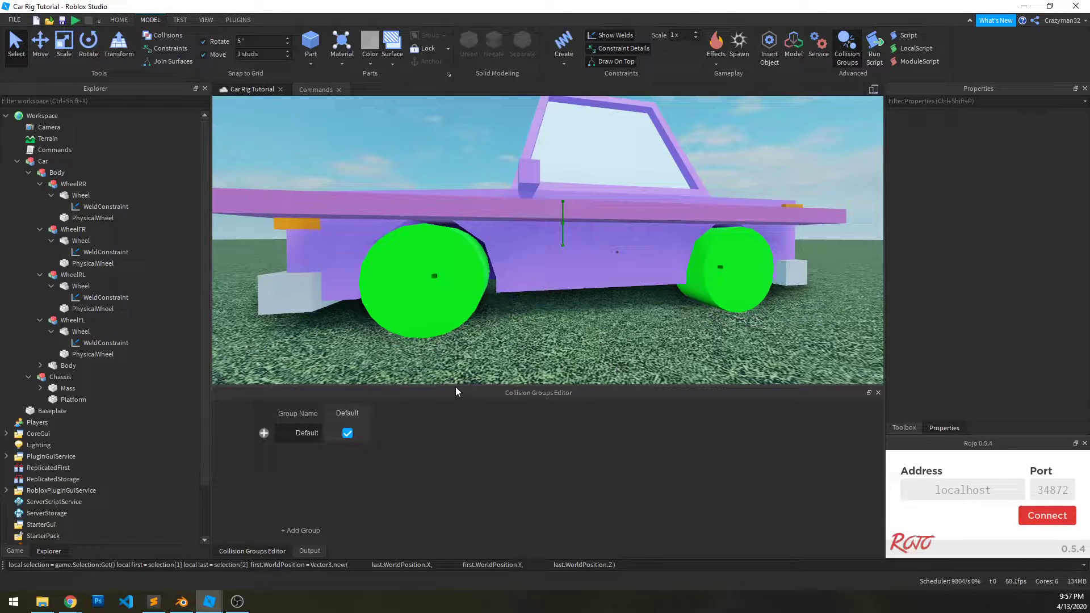
Add the collision groups CarBody and CarWheel, with collisions between the two turned off
{"action": "left_click_drag", "start_coordinate": [455, 387], "coordinate": [453, 380]}
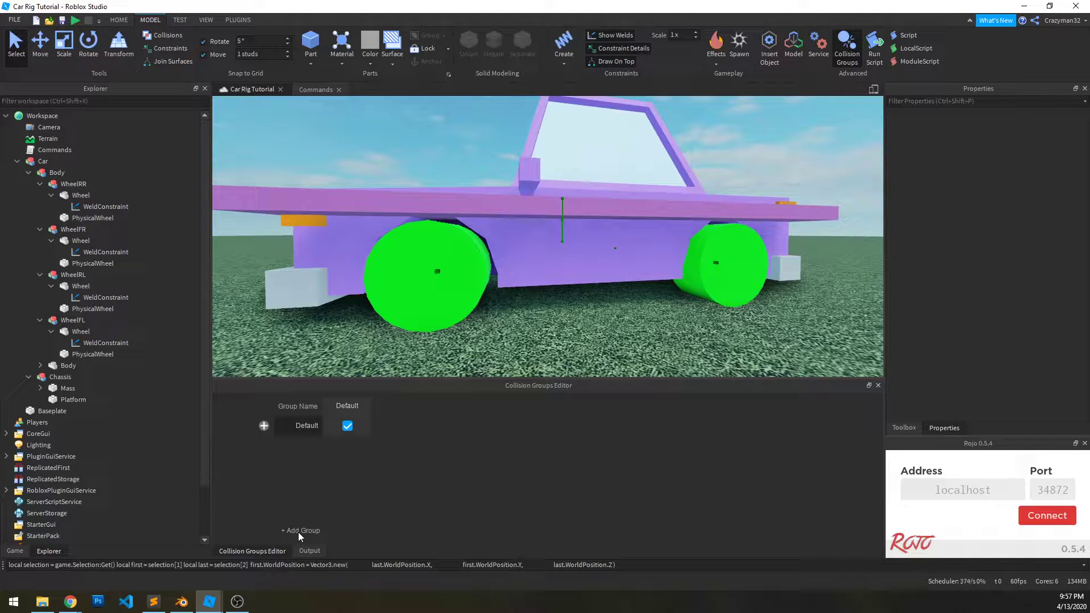
{"action": "type", "text": "CarBody"}
{"action": "key", "text": "Return"}
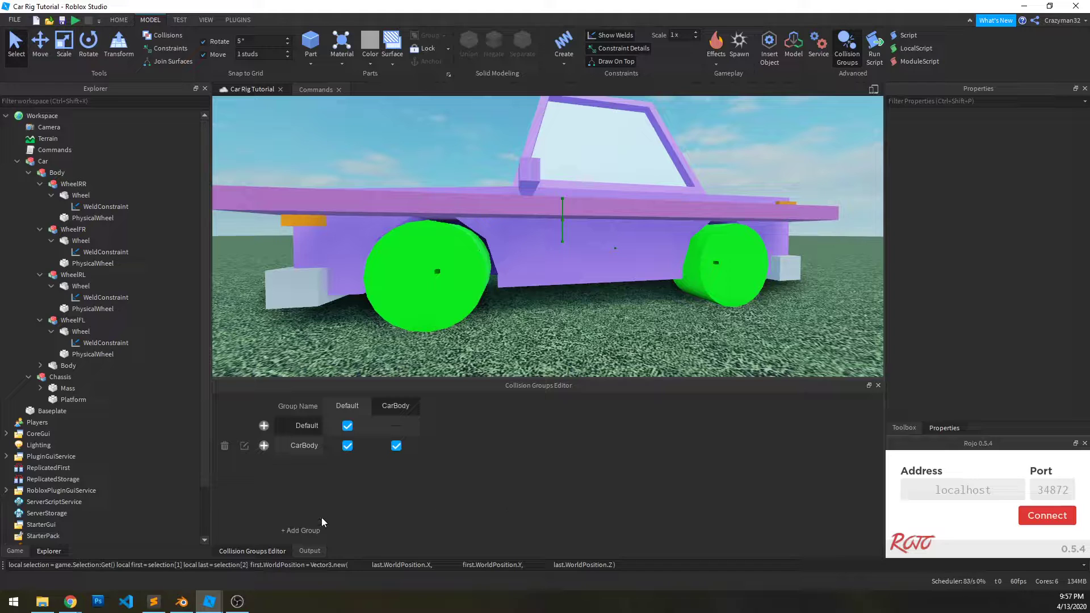
{"action": "type", "text": "CarWheel"}
{"action": "key", "text": "Return"}
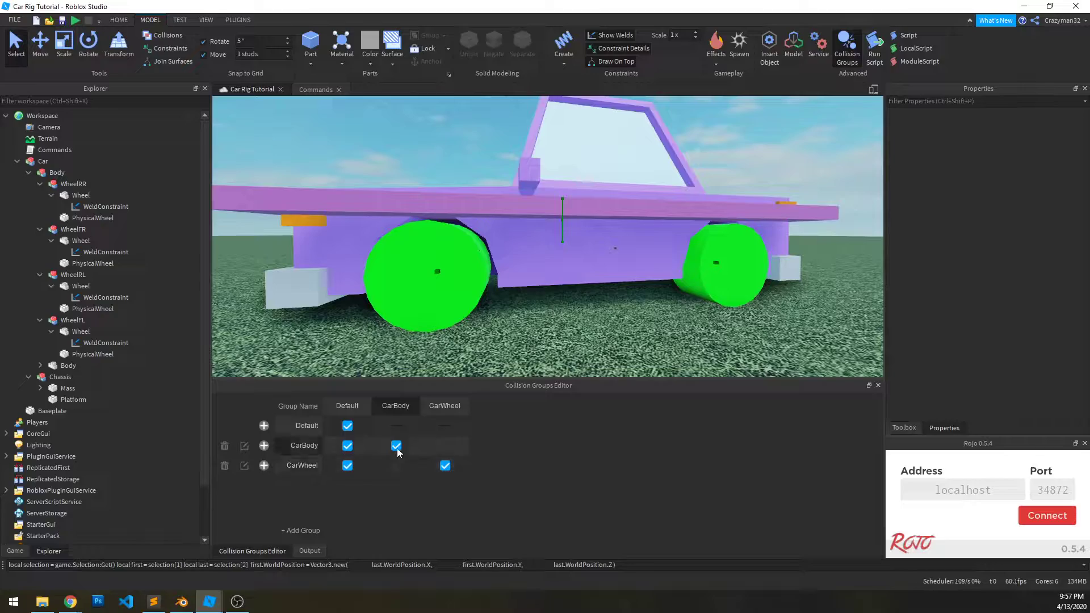
Assign the Body mesh to the CarBody collision group
{"action": "right_click_drag", "start_coordinate": [550, 332], "coordinate": [550, 331]}
{"action": "key", "text": "a"}
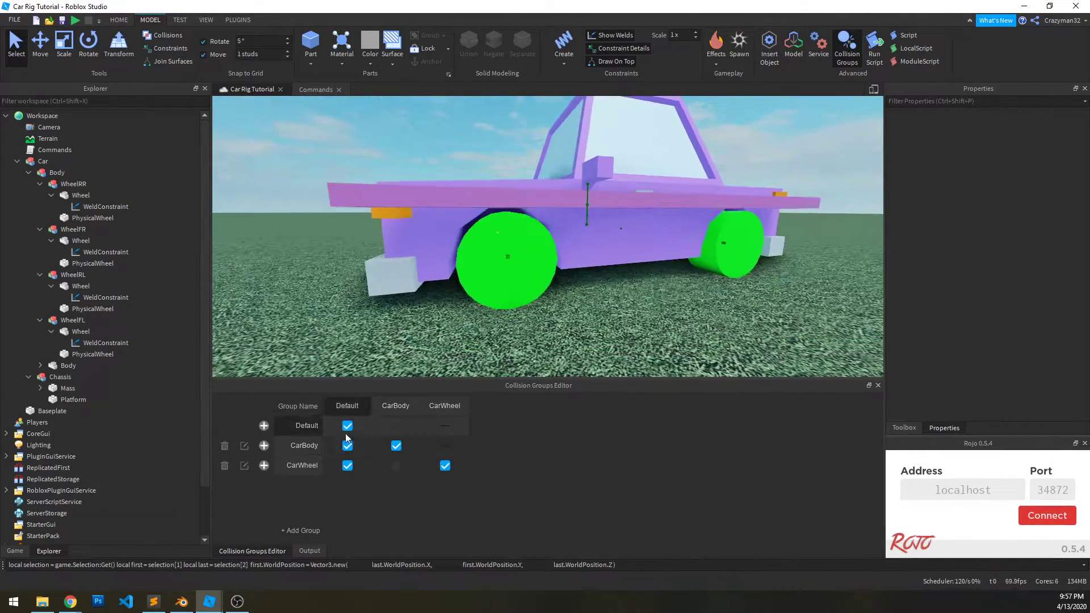
{"action": "left_click", "coordinate": [68, 366]}
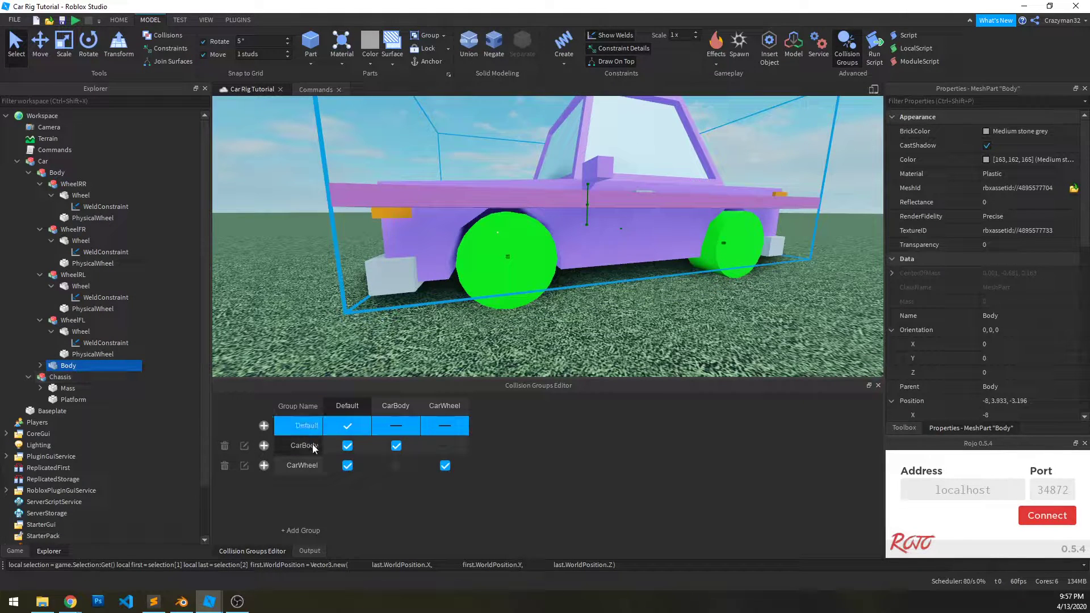
{"action": "left_click", "coordinate": [264, 446]}
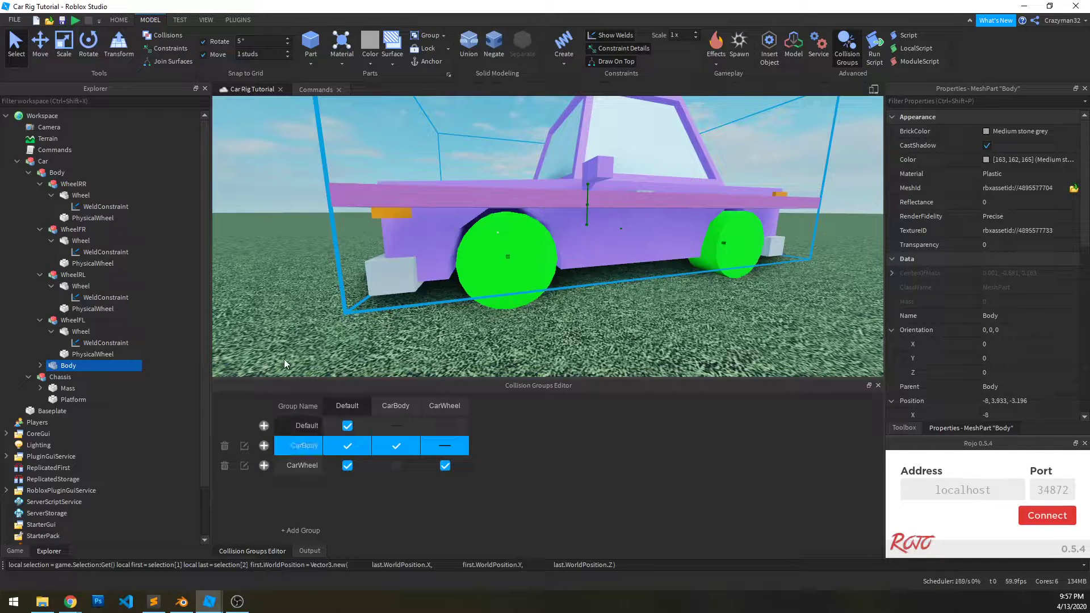
Assign all four PhysicalWheel parts to the CarWheel collision group and save the place
{"action": "left_click", "coordinate": [107, 356]}
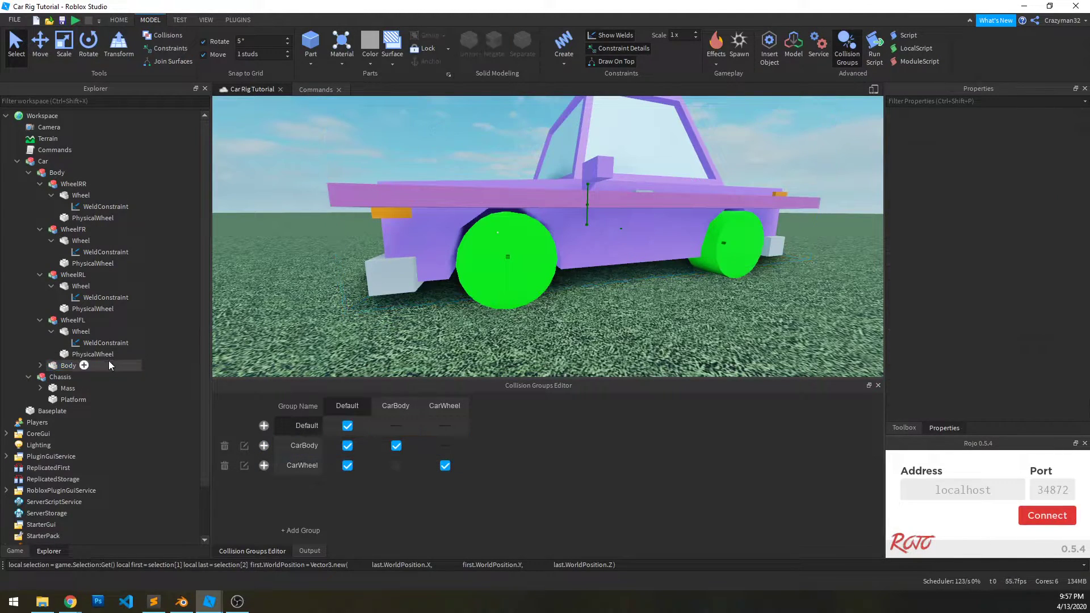
{"action": "left_click", "coordinate": [97, 309], "text": "ctrl"}
{"action": "left_click", "coordinate": [93, 264], "text": "ctrl"}
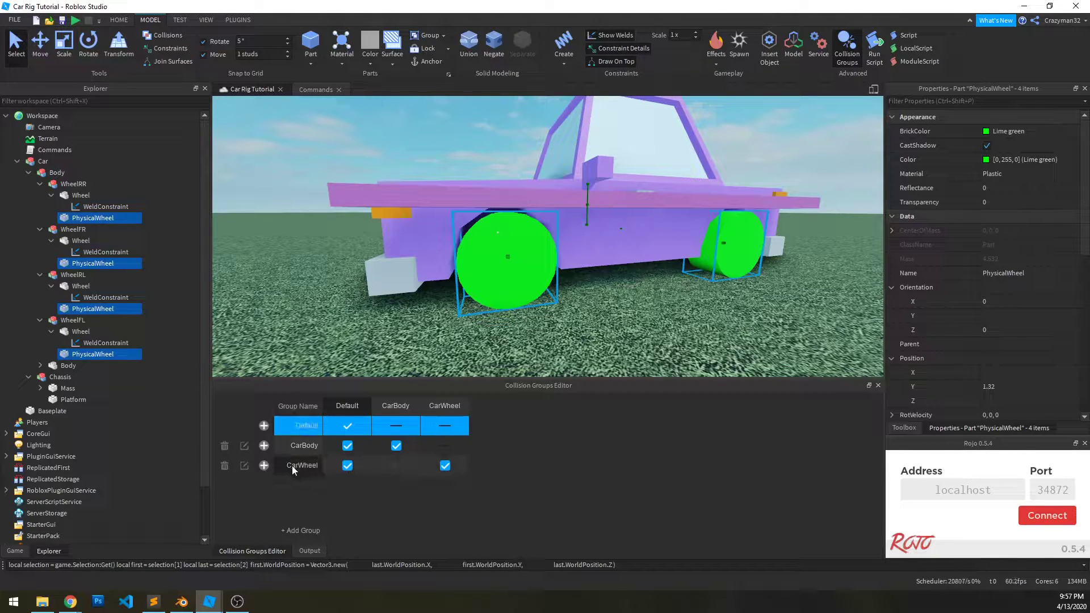
{"action": "left_click", "coordinate": [264, 465]}
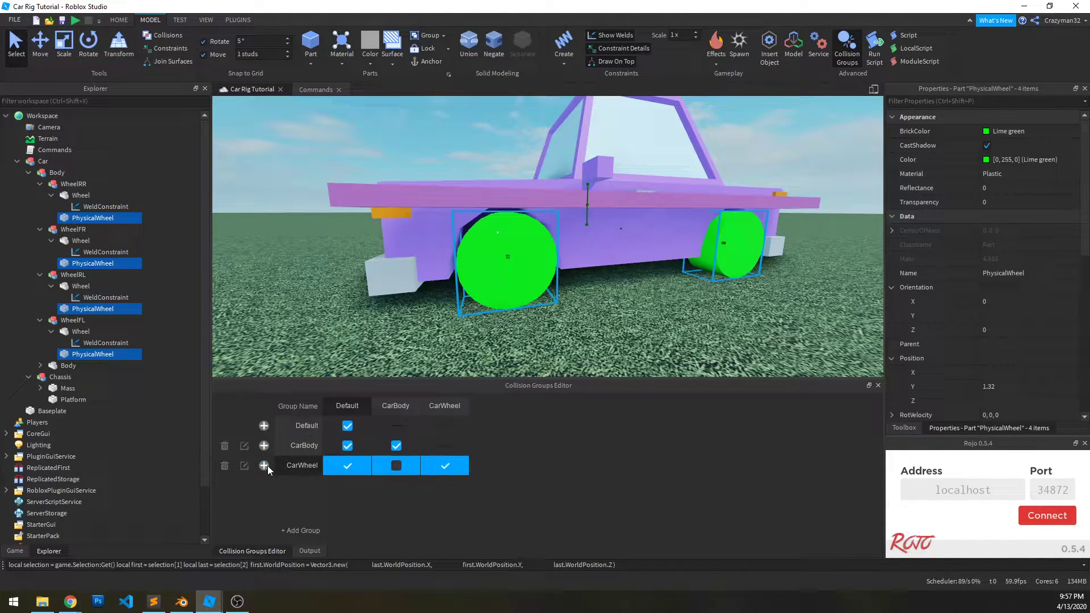
{"action": "left_click", "coordinate": [613, 320]}
{"action": "right_click_drag", "start_coordinate": [613, 320], "coordinate": [600, 320]}
{"action": "key", "text": "ctrl+s"}
{"action": "scroll", "coordinate": [598, 319], "scroll_direction": "down", "scroll_amount": 3}
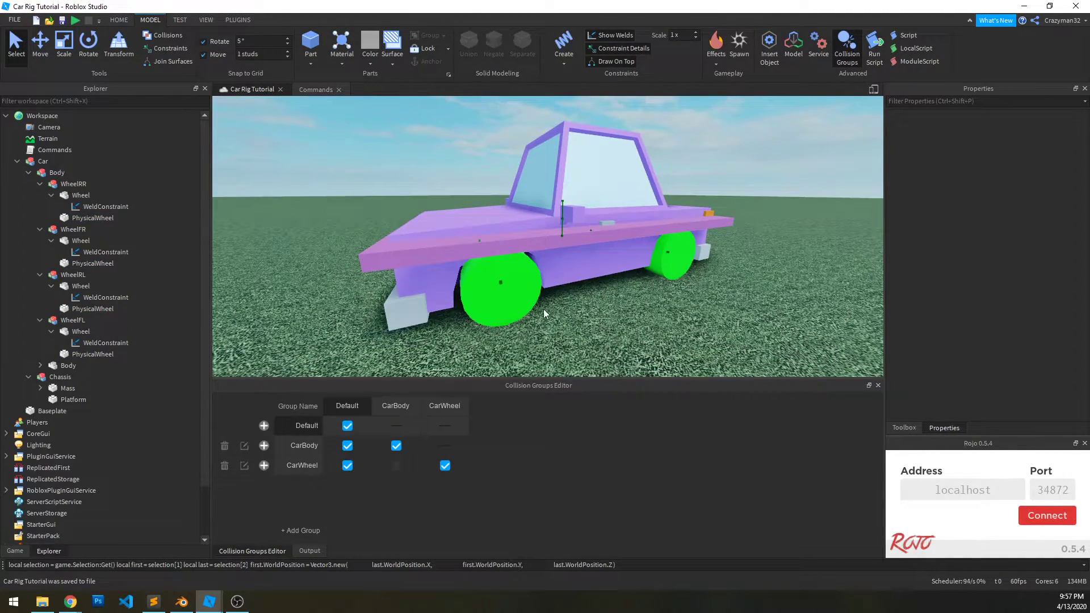
{"action": "left_click", "coordinate": [407, 316]}
{"action": "left_click", "coordinate": [377, 316]}
{"action": "key", "text": "alt+Tab"}
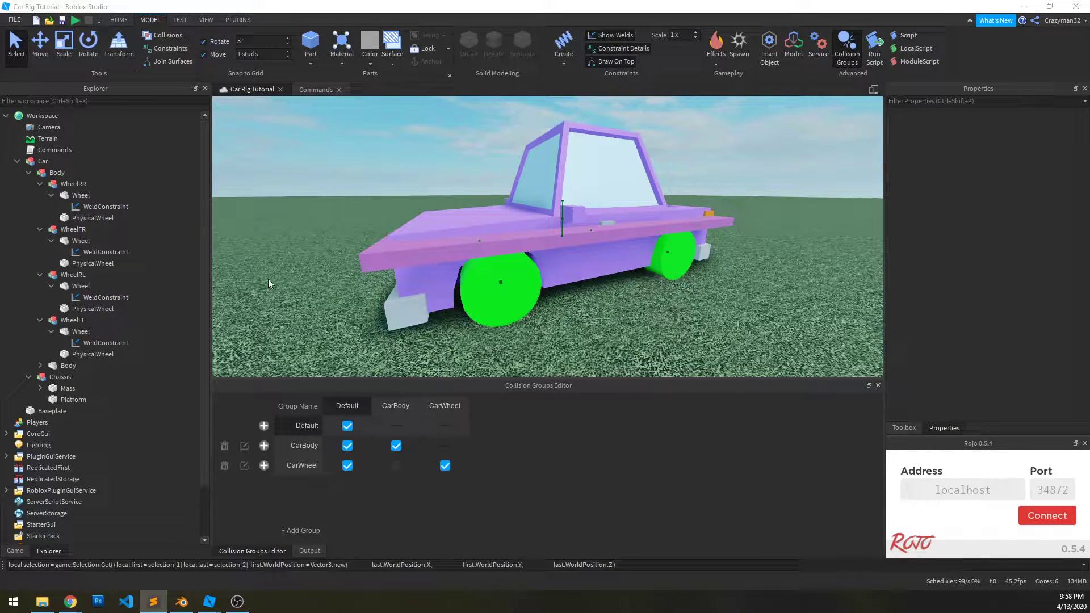
Examine the car's body and wheels from the side and at an angle
{"action": "left_click", "coordinate": [605, 318]}
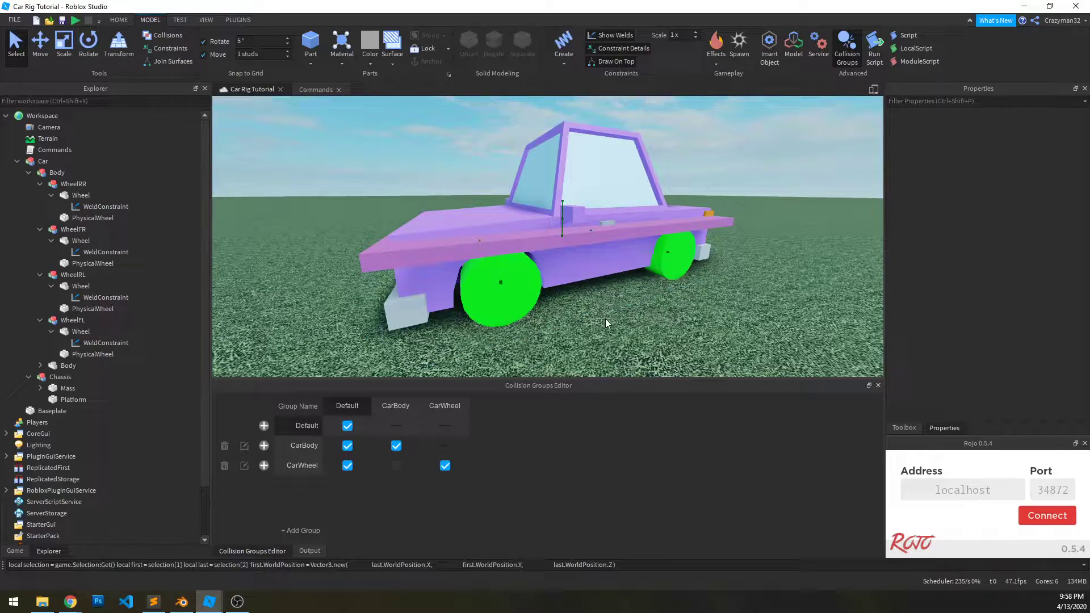
{"action": "left_click", "coordinate": [507, 266]}
{"action": "right_click_drag", "start_coordinate": [611, 329], "coordinate": [612, 328]}
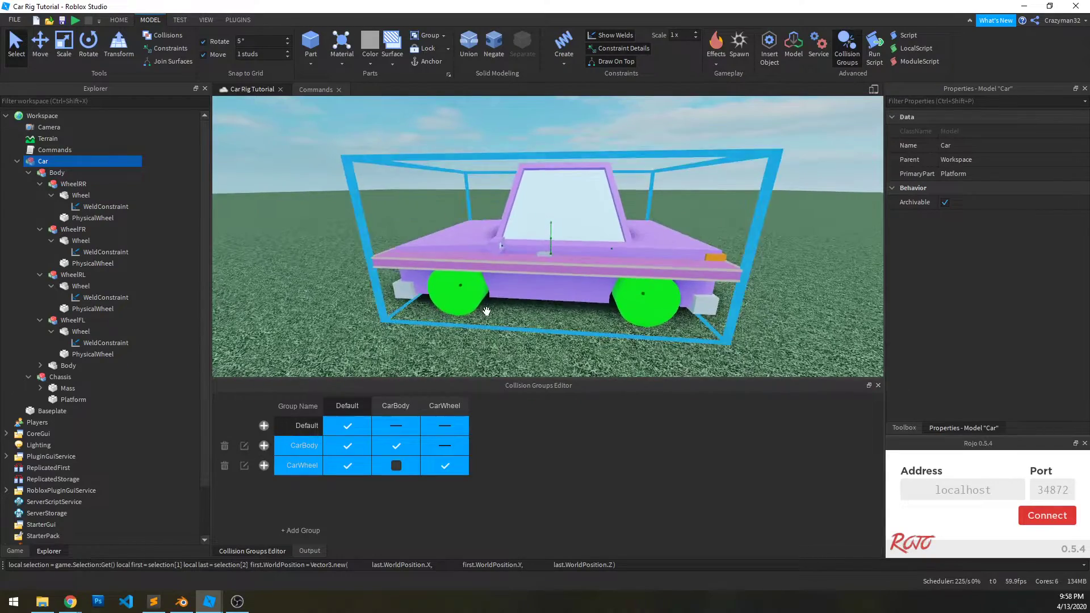
{"action": "key", "text": "a"}
{"action": "key", "text": "q"}
{"action": "key", "text": "w"}
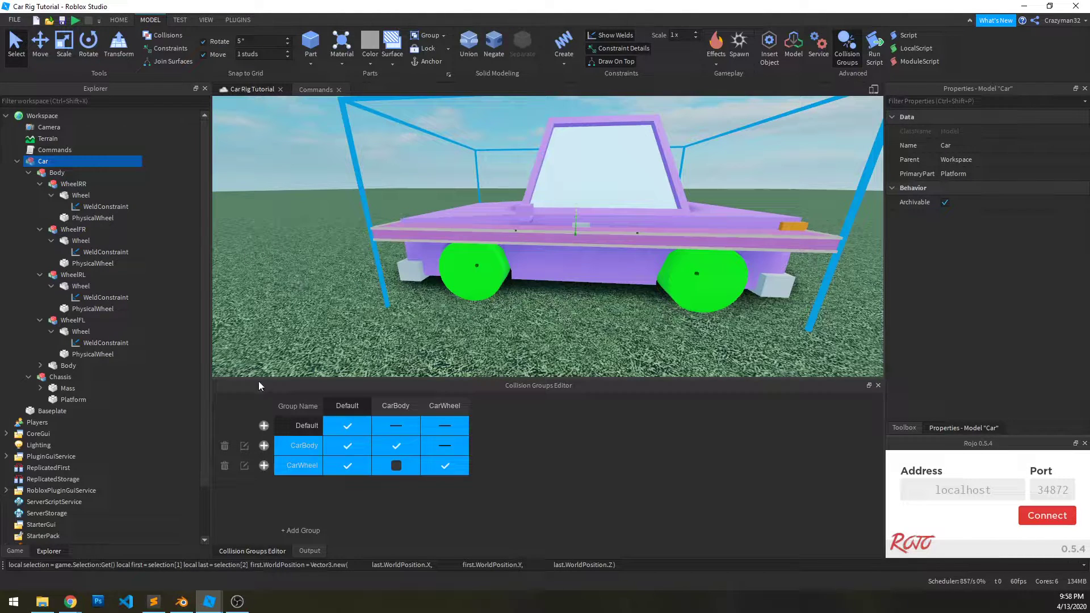
{"action": "left_click", "coordinate": [193, 292]}
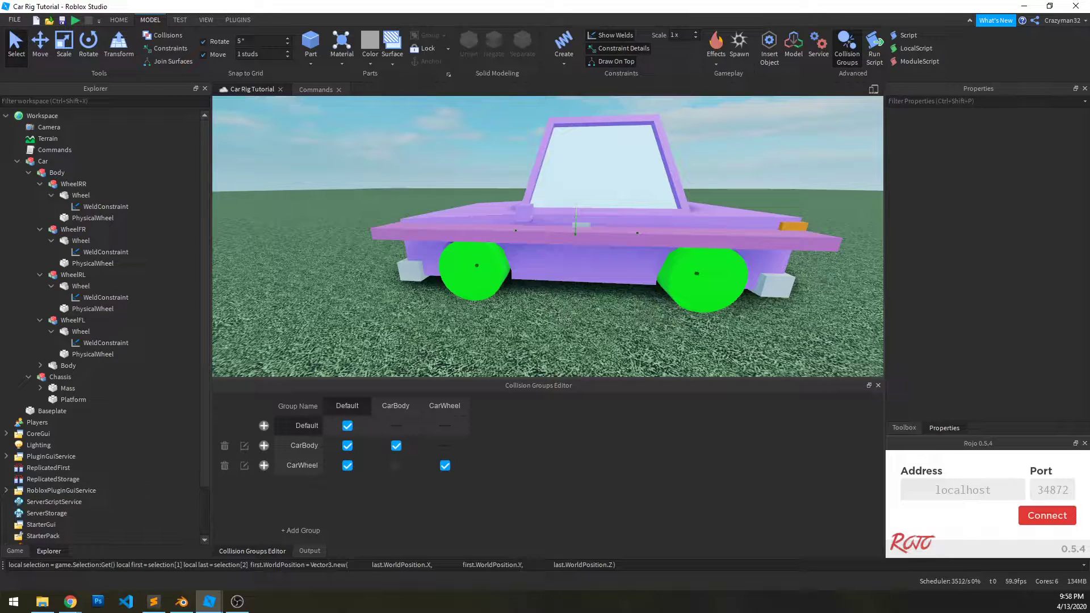
{"action": "key", "text": "a"}
{"action": "right_click_drag", "start_coordinate": [436, 335], "coordinate": [436, 335]}
{"action": "key", "text": "s"}
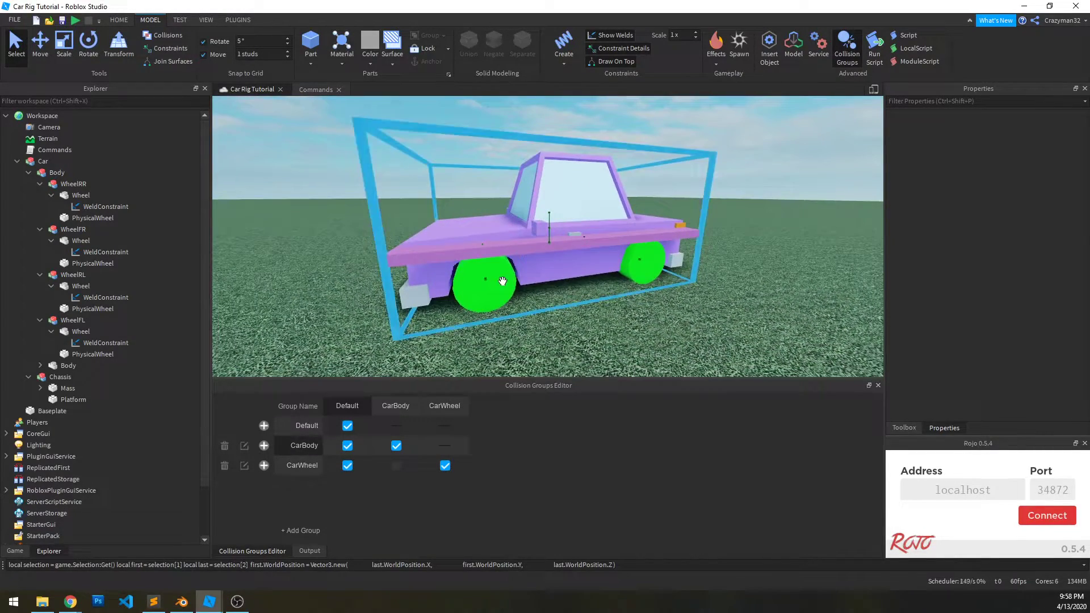
{"action": "left_click", "coordinate": [562, 269]}
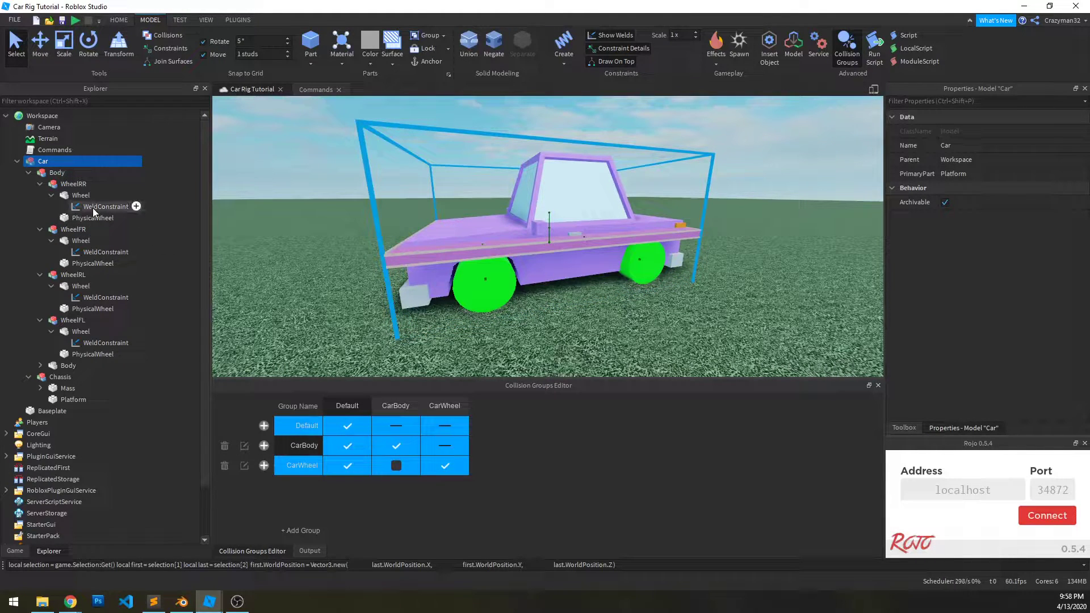
Set Transparency to 1 for the four Wheel meshes, the Body mesh and the Mass part
{"action": "left_click", "coordinate": [84, 195]}
{"action": "left_click", "coordinate": [81, 240], "text": "ctrl"}
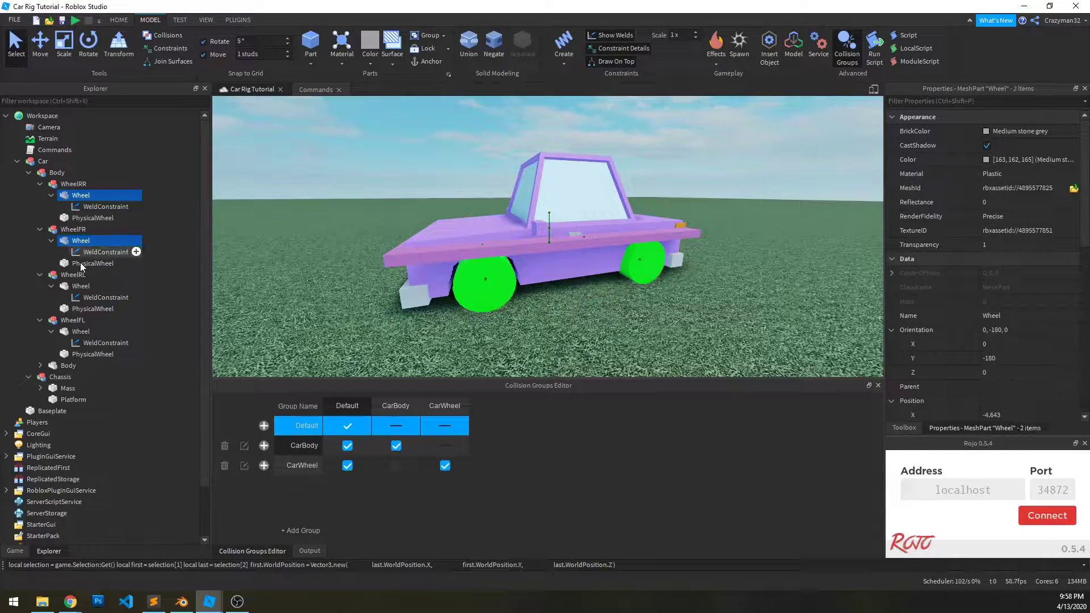
{"action": "left_click", "coordinate": [80, 284], "text": "ctrl"}
{"action": "left_click", "coordinate": [80, 332], "text": "ctrl"}
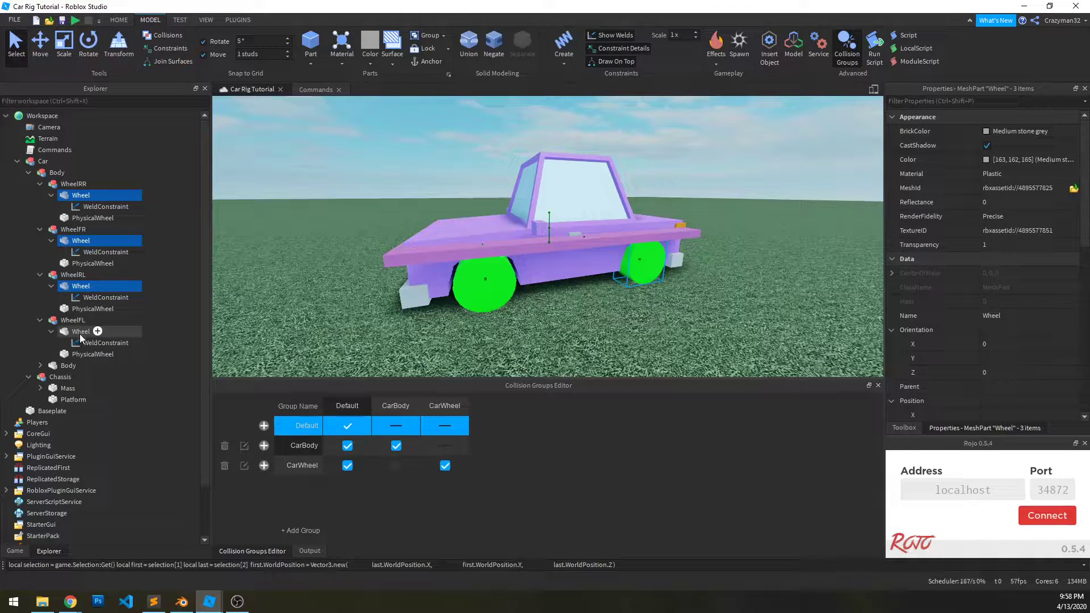
{"action": "left_click", "coordinate": [68, 365], "text": "ctrl"}
{"action": "left_click", "coordinate": [68, 388], "text": "ctrl"}
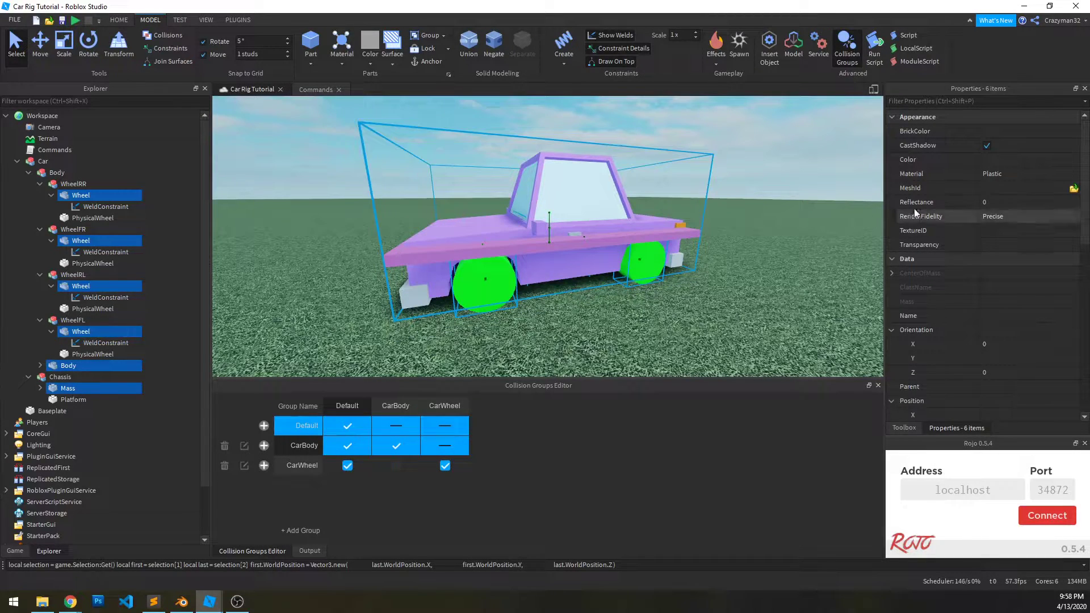
{"action": "left_click", "coordinate": [1023, 243]}
{"action": "type", "text": "1"}
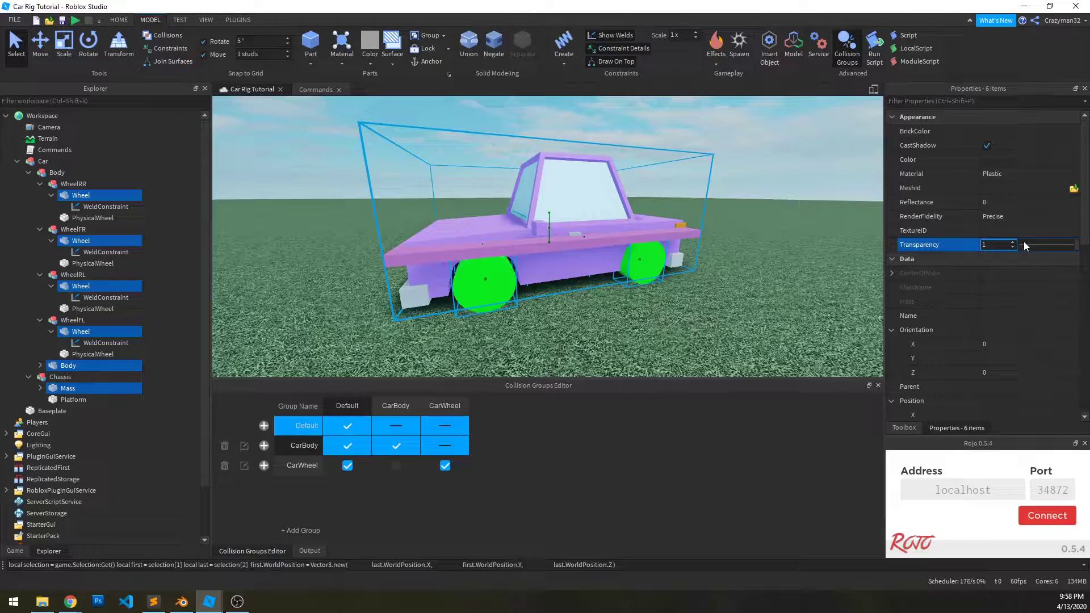
{"action": "key", "text": "Return"}
{"action": "left_click", "coordinate": [738, 318]}
Create a Cylindrical constraint from the Platform's underside above the front-left wheel to that wheel's inner face
{"action": "right_click_drag", "start_coordinate": [717, 314], "coordinate": [710, 313]}
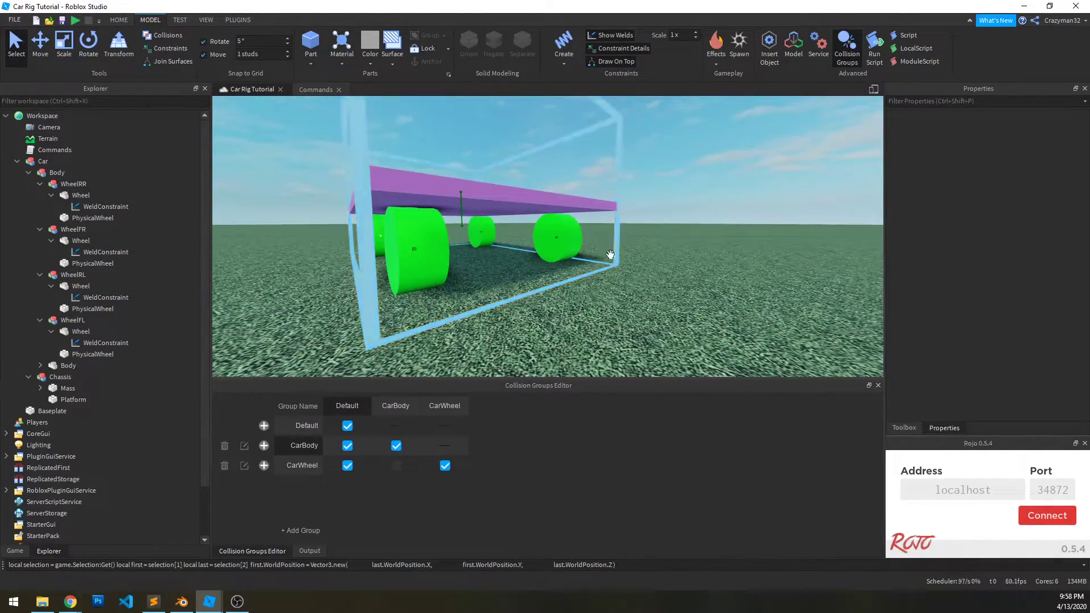
{"action": "right_click_drag", "start_coordinate": [611, 254], "coordinate": [673, 290]}
{"action": "scroll", "coordinate": [673, 291], "scroll_direction": "up", "scroll_amount": 10}
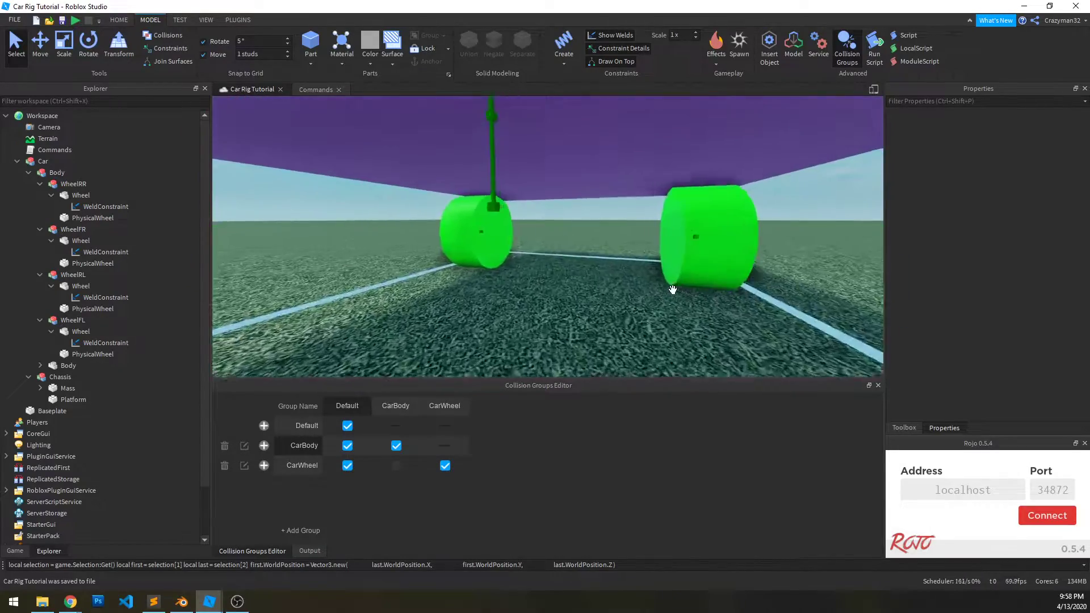
{"action": "scroll", "coordinate": [673, 290], "scroll_direction": "up", "scroll_amount": 3}
{"action": "left_click", "coordinate": [561, 59]}
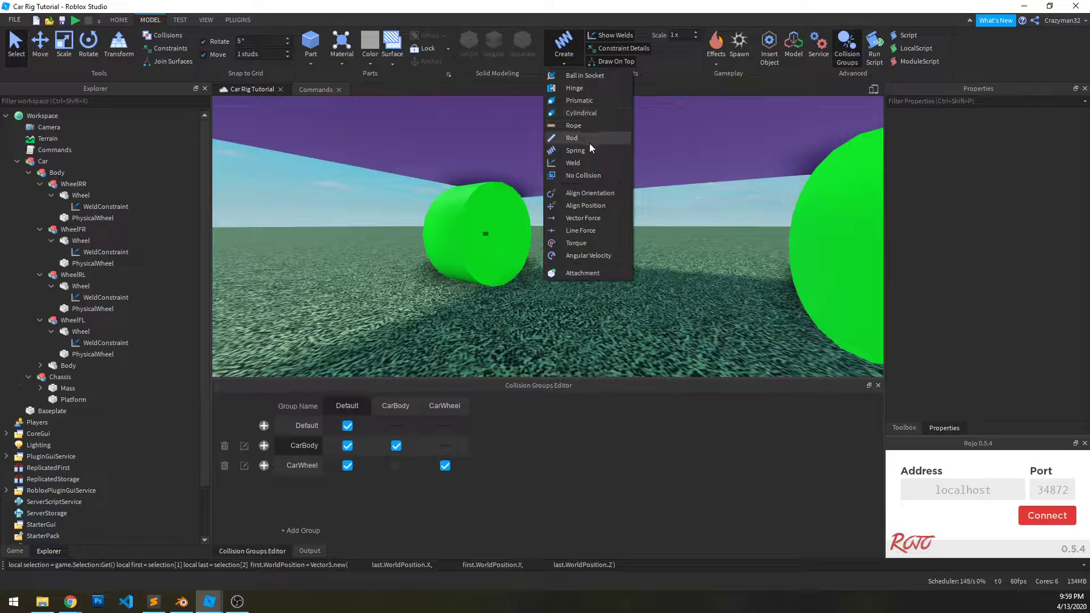
{"action": "left_click", "coordinate": [578, 113]}
{"action": "scroll", "coordinate": [572, 185], "scroll_direction": "up", "scroll_amount": 8}
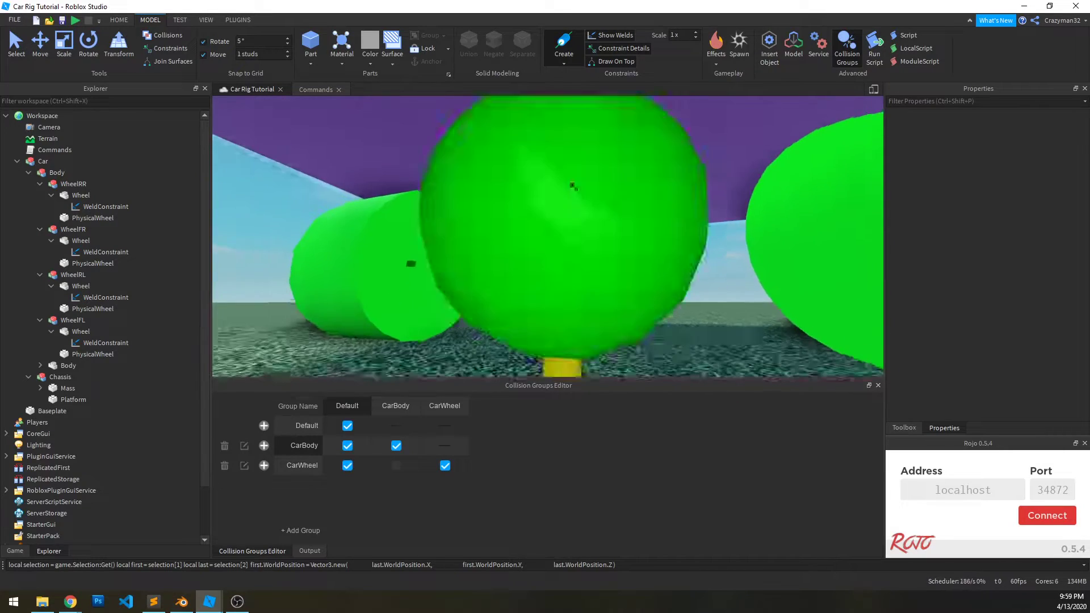
{"action": "left_click", "coordinate": [573, 185]}
{"action": "scroll", "coordinate": [572, 185], "scroll_direction": "down", "scroll_amount": 8}
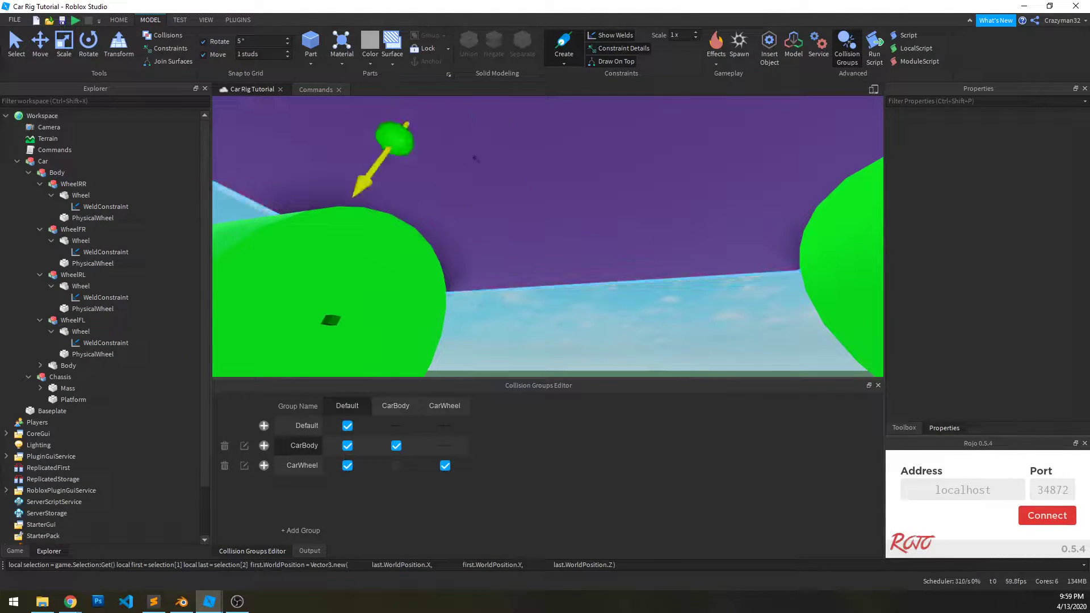
{"action": "scroll", "coordinate": [483, 170], "scroll_direction": "down", "scroll_amount": 5}
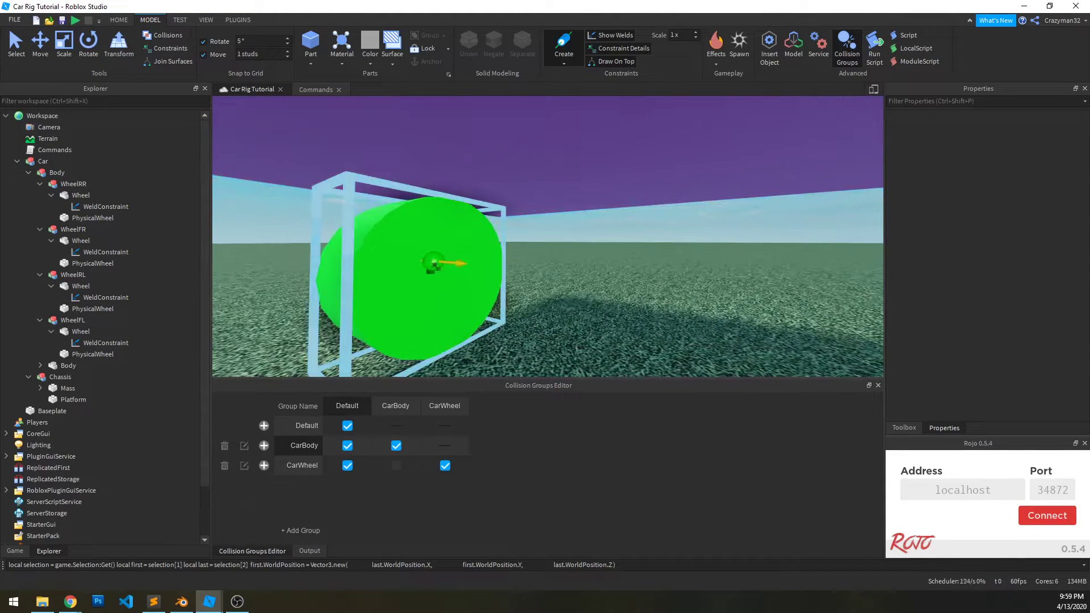
{"action": "scroll", "coordinate": [433, 264], "scroll_direction": "up", "scroll_amount": 5}
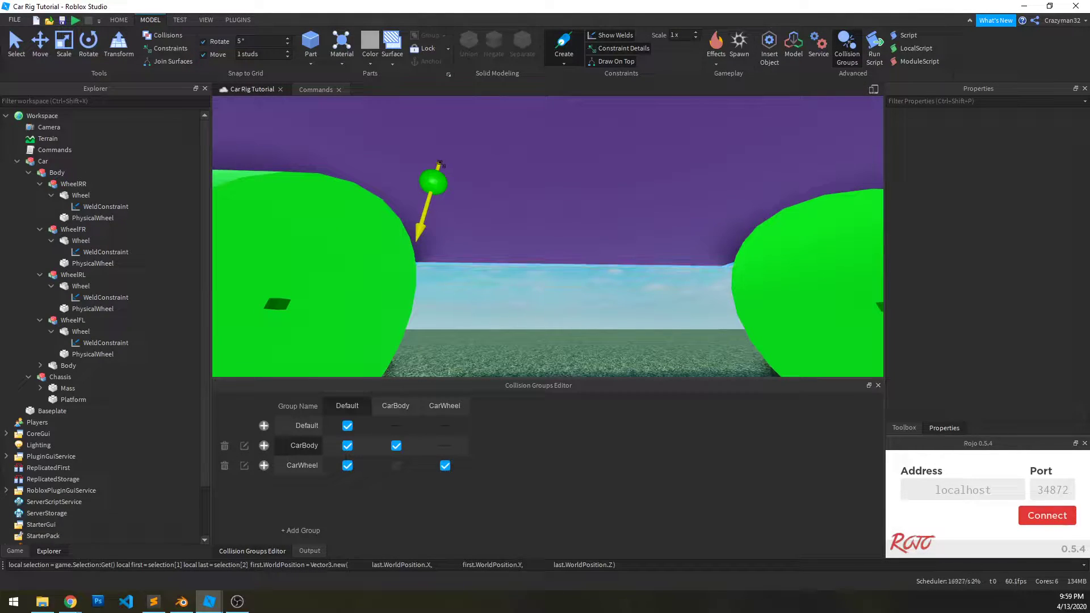
{"action": "left_click", "coordinate": [440, 164]}
{"action": "key", "text": "f"}
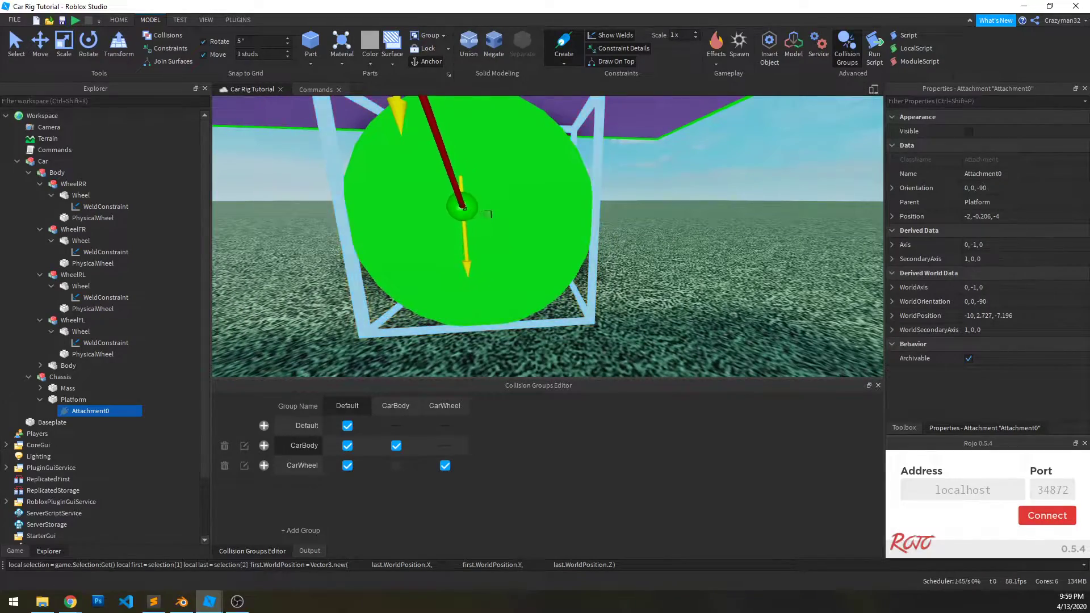
{"action": "left_click", "coordinate": [465, 208]}
Reparent Attachment1 from the Wheel mesh to the PhysicalWheel part in WheelFL
{"action": "right_click_drag", "start_coordinate": [553, 219], "coordinate": [555, 219]}
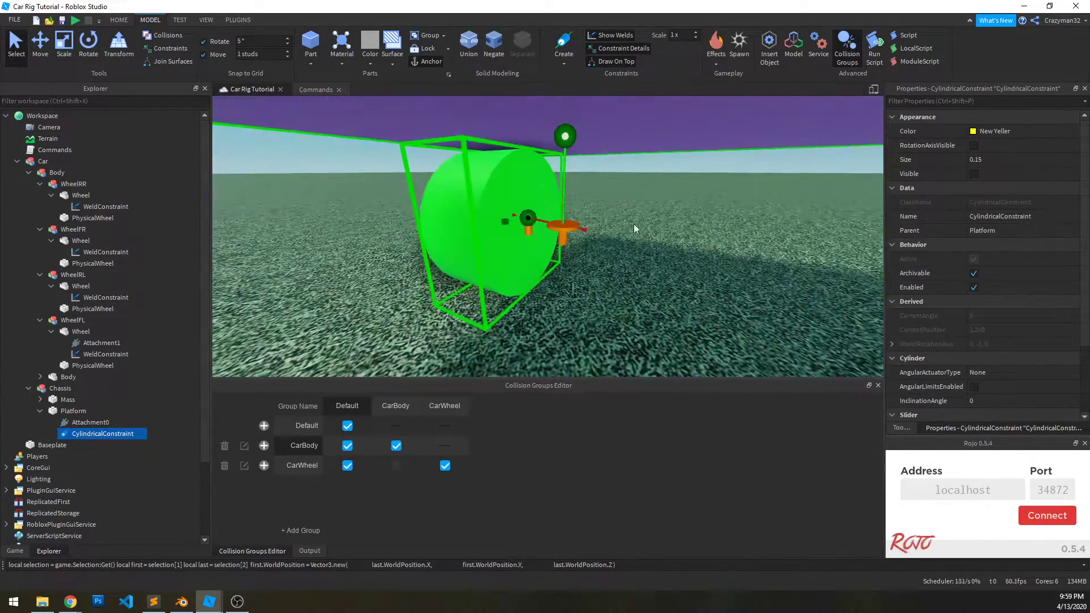
{"action": "scroll", "coordinate": [682, 238], "scroll_direction": "up", "scroll_amount": 2}
{"action": "scroll", "coordinate": [688, 240], "scroll_direction": "down", "scroll_amount": 2}
{"action": "scroll", "coordinate": [687, 240], "scroll_direction": "up", "scroll_amount": 1}
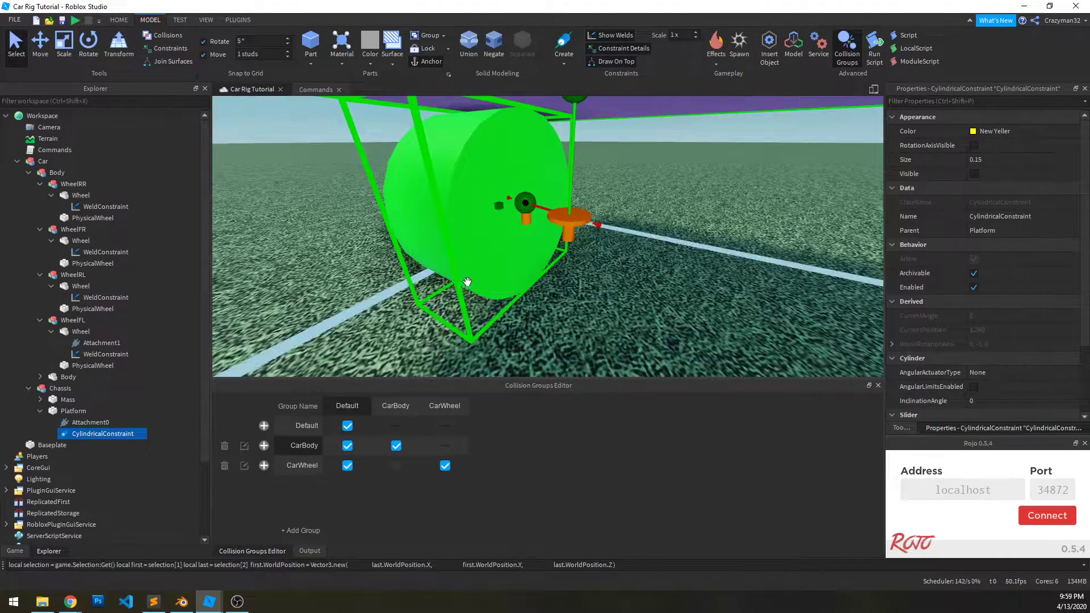
{"action": "right_click_drag", "start_coordinate": [467, 283], "coordinate": [479, 274]}
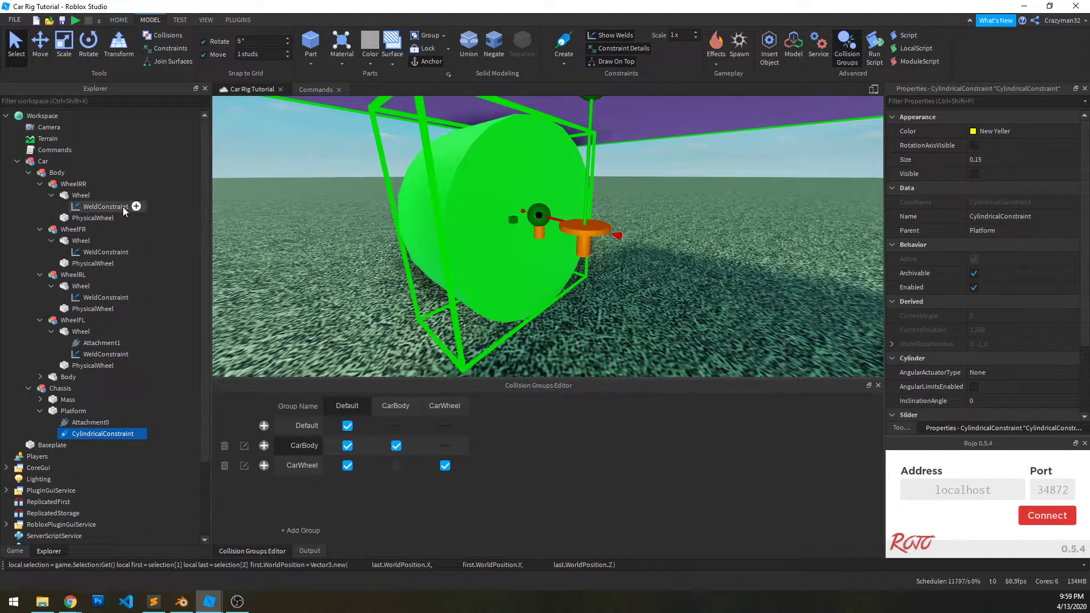
{"action": "right_click_drag", "start_coordinate": [356, 243], "coordinate": [389, 236]}
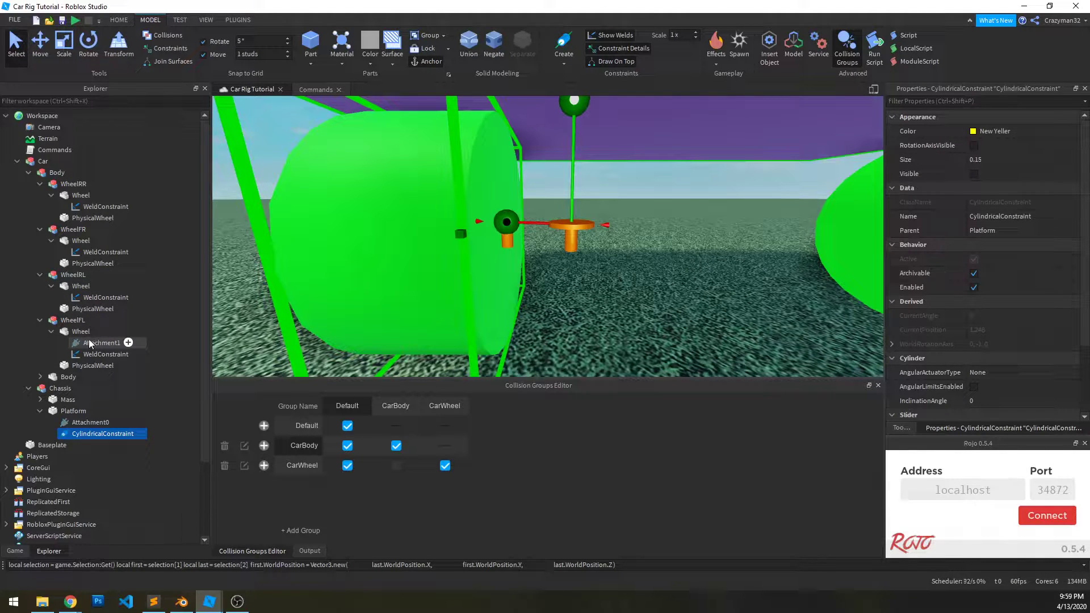
{"action": "left_click", "coordinate": [81, 332]}
{"action": "left_click", "coordinate": [101, 343]}
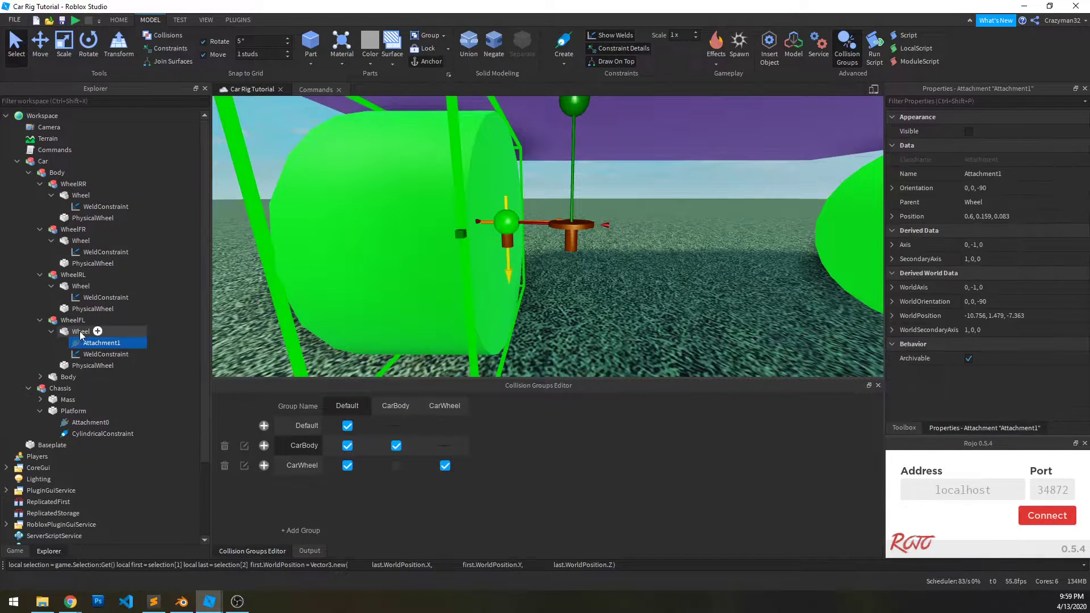
{"action": "left_click", "coordinate": [82, 334]}
{"action": "left_click", "coordinate": [82, 344]}
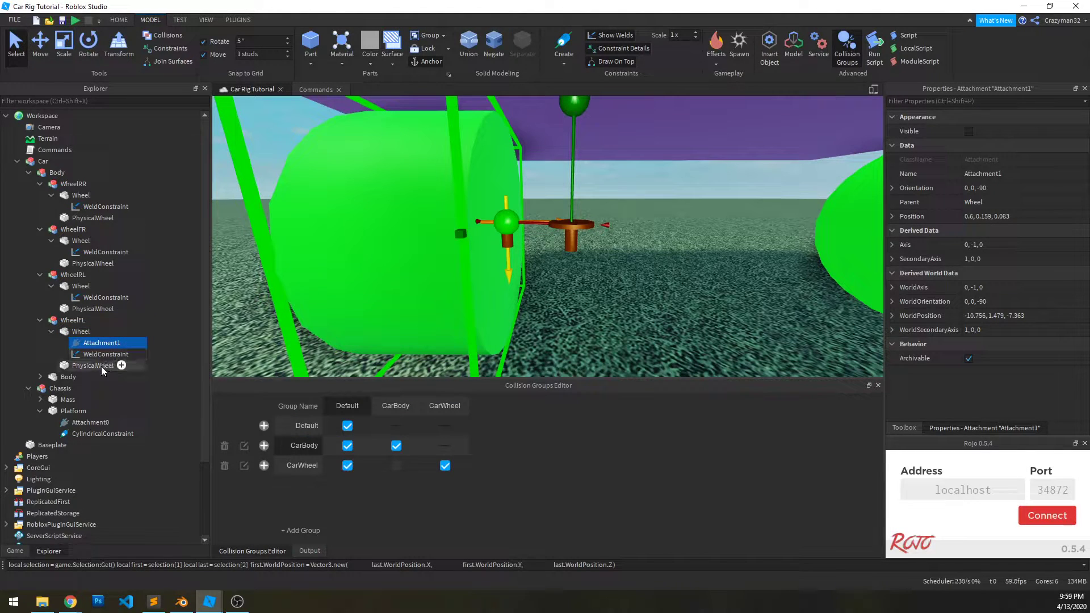
{"action": "right_click_drag", "start_coordinate": [382, 288], "coordinate": [380, 288]}
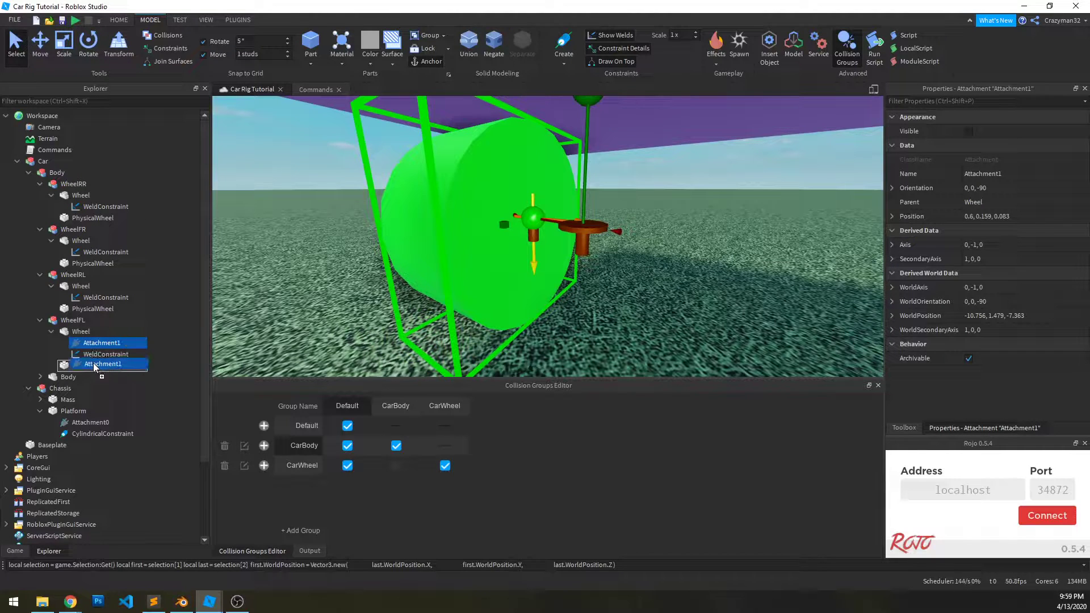
{"action": "left_click_drag", "start_coordinate": [94, 363], "coordinate": [93, 363]}
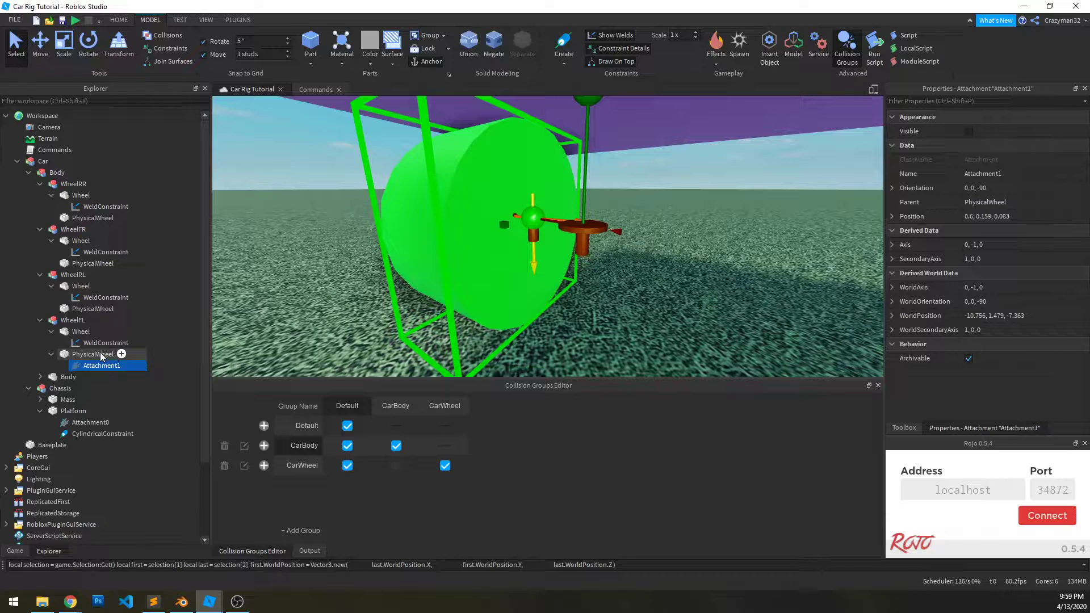
Center the attachment on WheelFL's PhysicalWheel by setting its Position Y and Z to 0
{"action": "left_click", "coordinate": [81, 331]}
{"action": "left_click", "coordinate": [92, 366]}
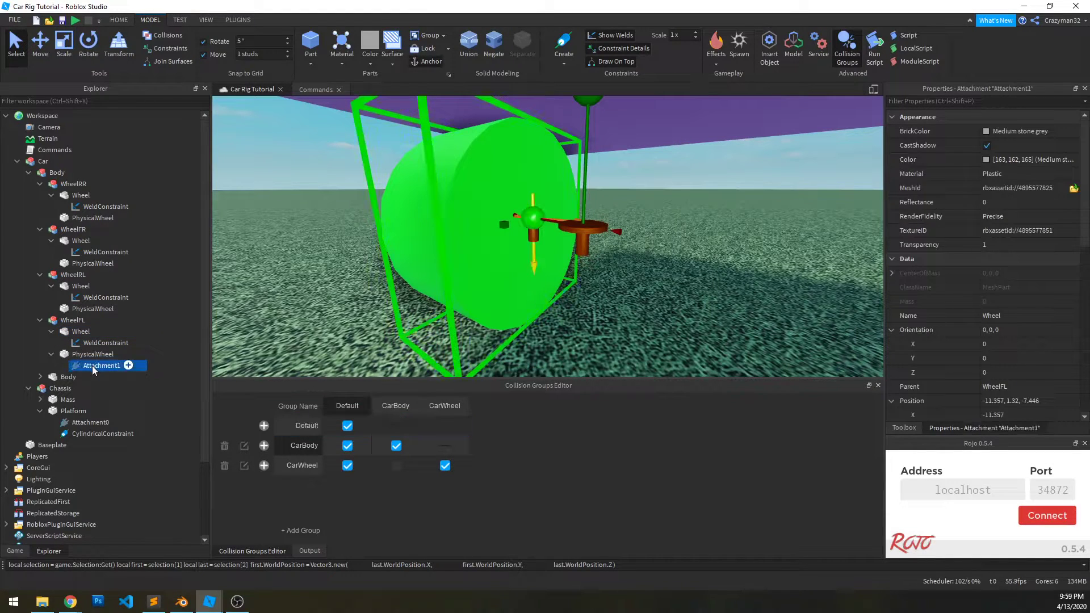
{"action": "right_click_drag", "start_coordinate": [466, 298], "coordinate": [466, 298]}
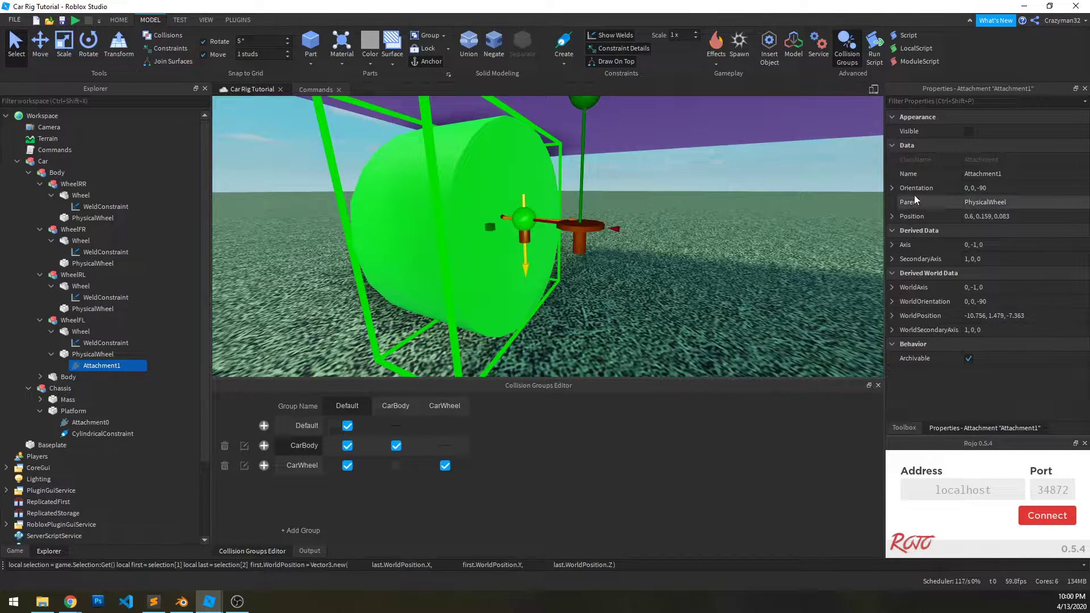
{"action": "left_click", "coordinate": [891, 219]}
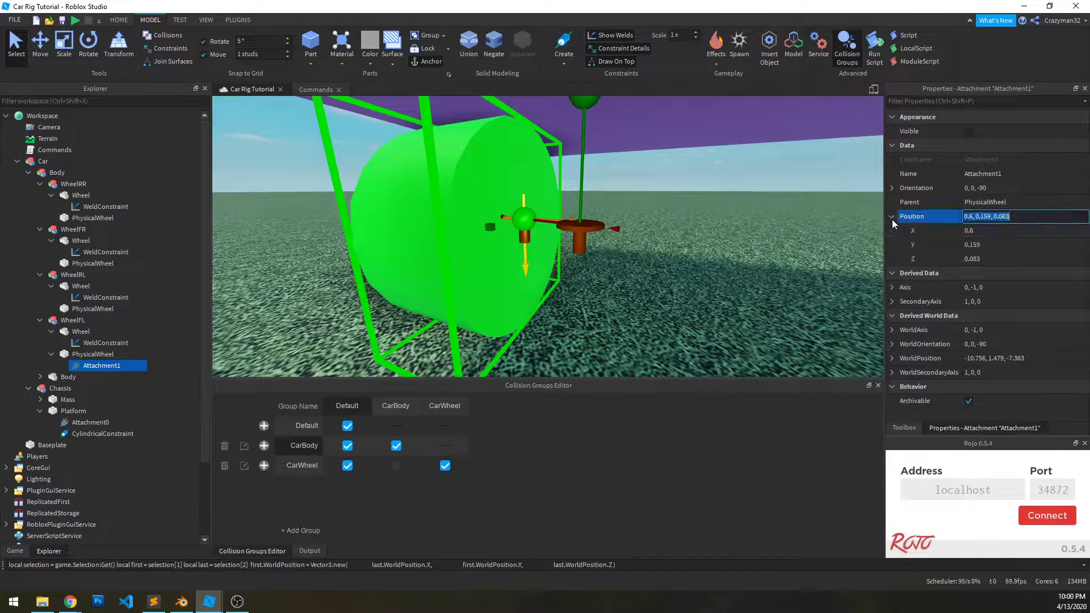
{"action": "left_click", "coordinate": [993, 247]}
{"action": "type", "text": "0"}
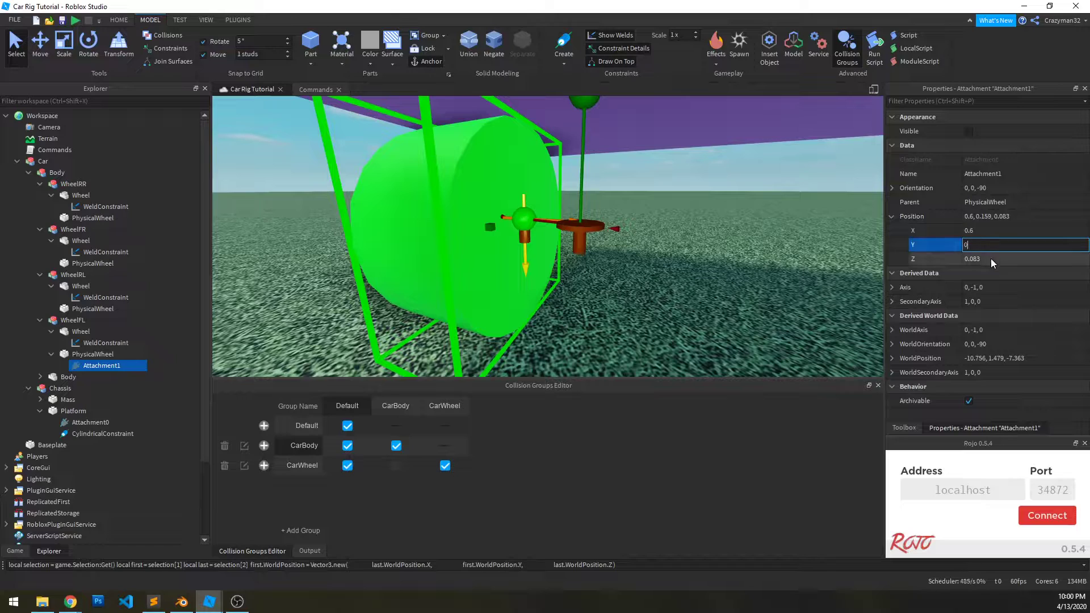
{"action": "left_click", "coordinate": [990, 258]}
{"action": "type", "text": "0"}
{"action": "key", "text": "Return"}
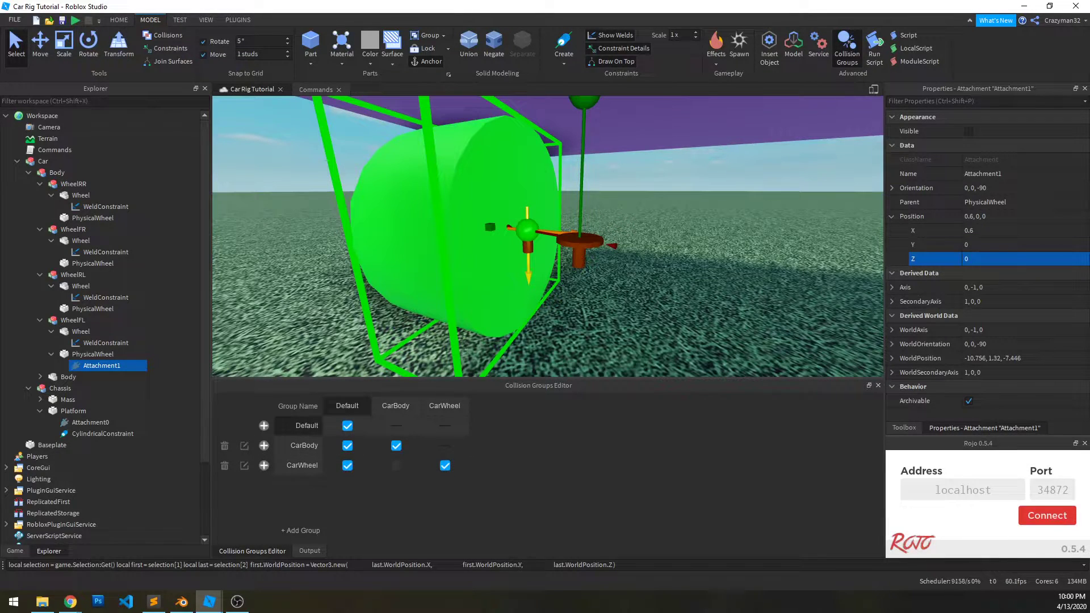
Create a Cylindrical constraint from the Platform's underside to the inner face of the front-right wheel
{"action": "right_click_drag", "start_coordinate": [377, 318], "coordinate": [499, 275]}
{"action": "left_click", "coordinate": [448, 298]}
{"action": "left_click", "coordinate": [567, 46]}
{"action": "right_click_drag", "start_coordinate": [568, 190], "coordinate": [596, 165]}
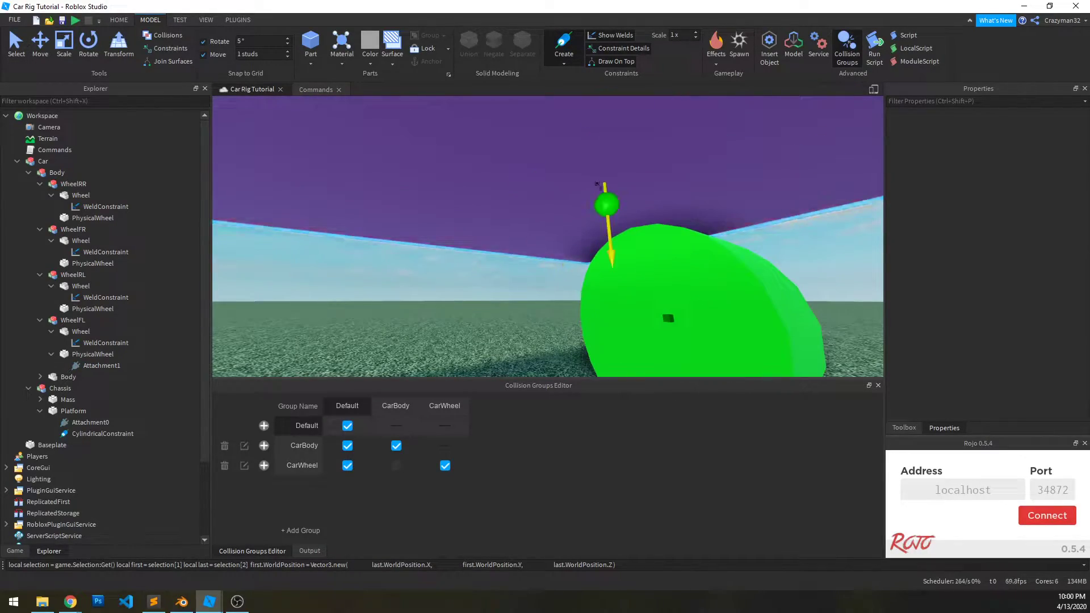
{"action": "left_click", "coordinate": [651, 312]}
{"action": "left_click", "coordinate": [652, 313]}
{"action": "right_click_drag", "start_coordinate": [652, 314], "coordinate": [644, 317]}
Reparent WheelFR's Attachment1 to its PhysicalWheel and set the attachment's Position Y and Z to 0
{"action": "left_click_drag", "start_coordinate": [103, 467], "coordinate": [88, 248]}
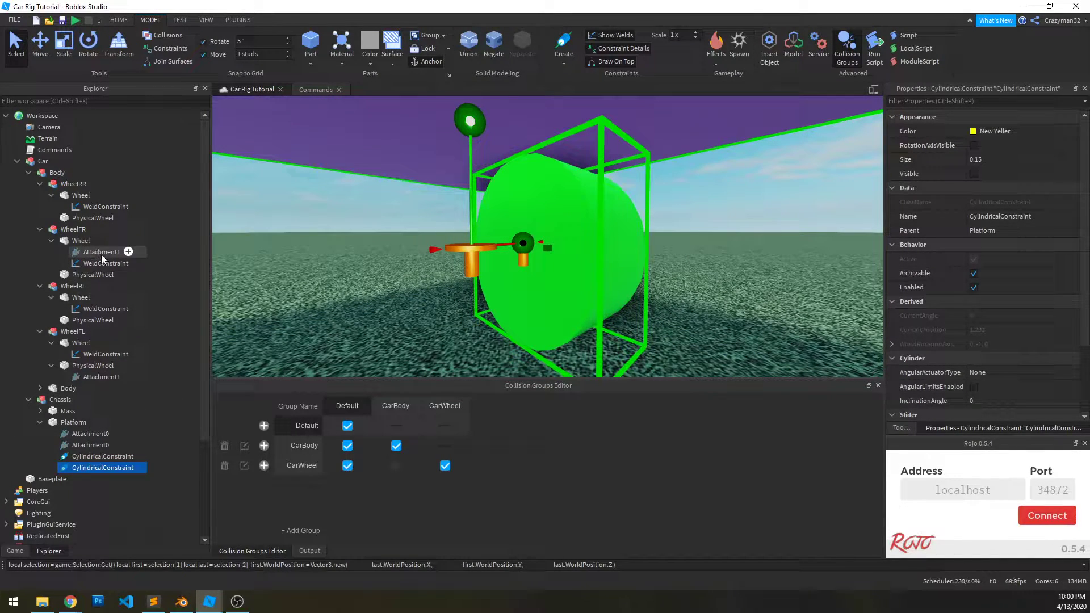
{"action": "left_click", "coordinate": [100, 253]}
{"action": "left_click_drag", "start_coordinate": [108, 275], "coordinate": [109, 275]}
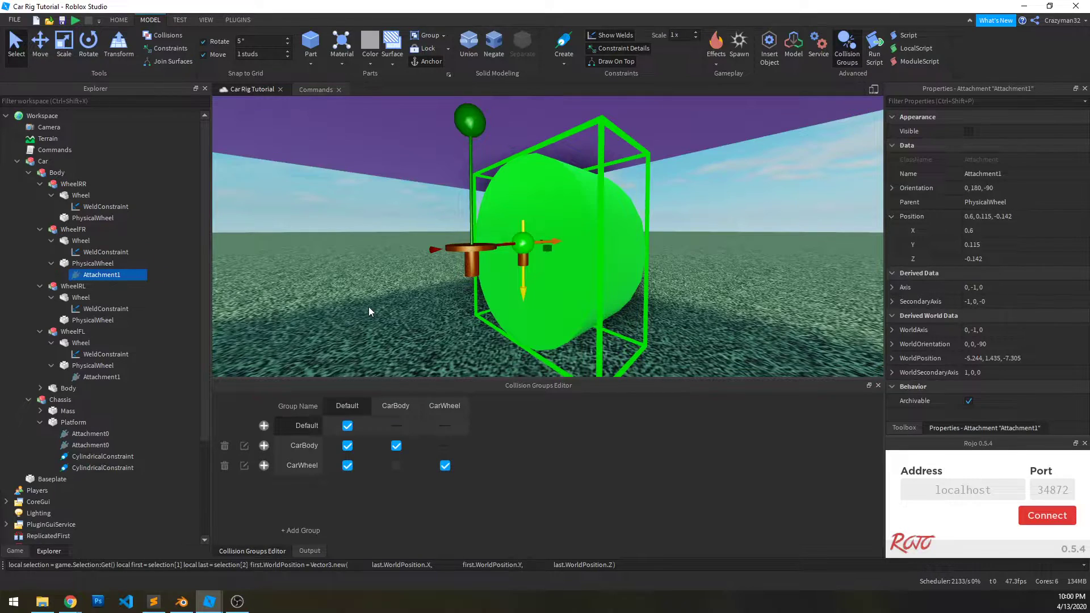
{"action": "scroll", "coordinate": [370, 308], "scroll_direction": "up", "scroll_amount": 3}
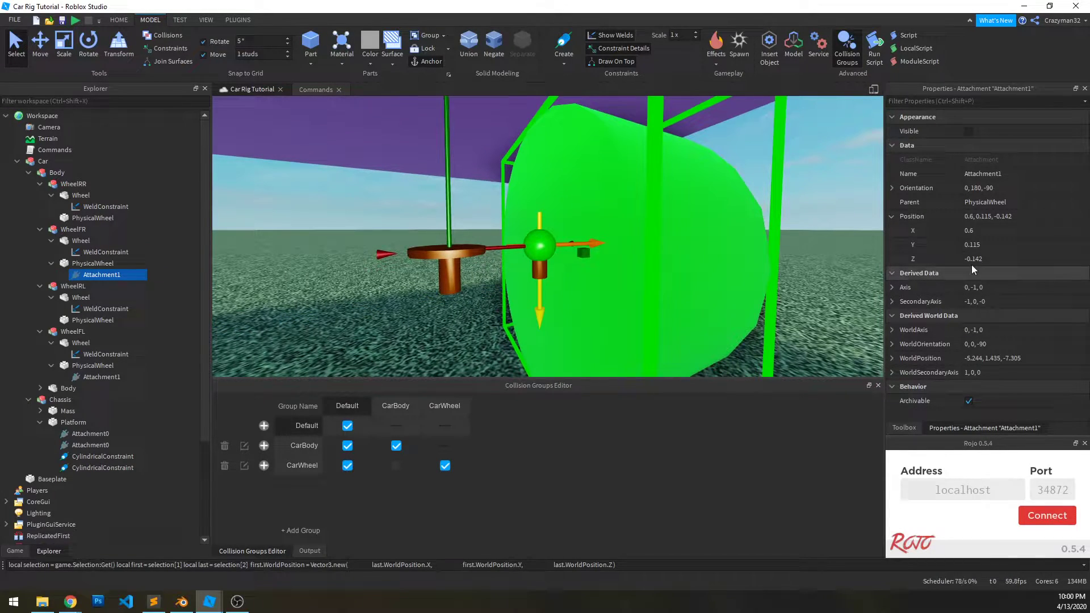
{"action": "left_click", "coordinate": [977, 245]}
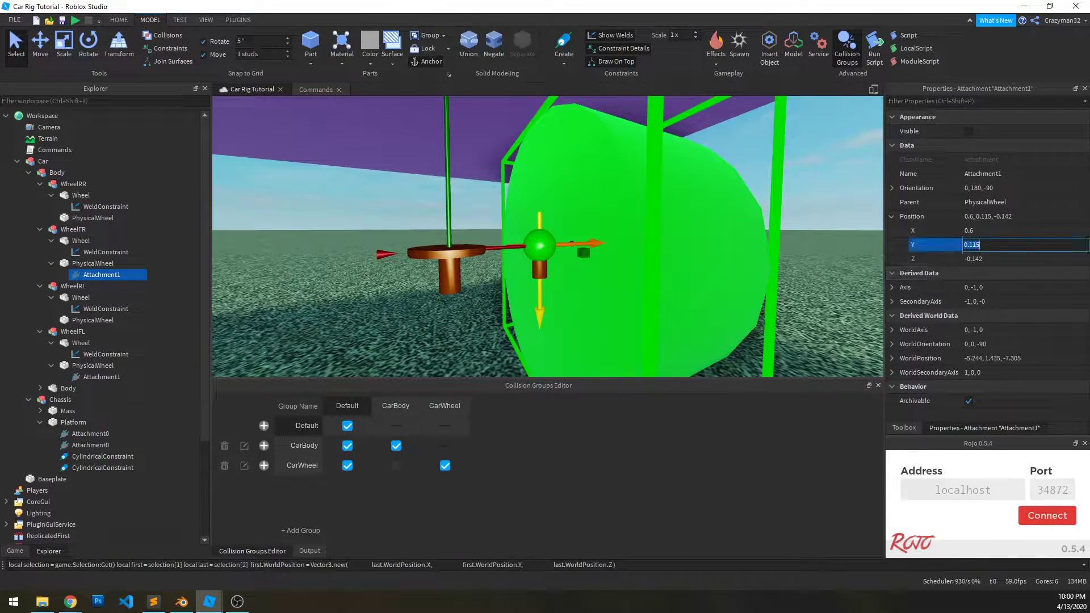
{"action": "type", "text": "0"}
{"action": "left_click", "coordinate": [991, 259]}
{"action": "type", "text": "0"}
{"action": "key", "text": "Return"}
Start a Cylindrical constraint between the Platform's underside and a rear wheel
{"action": "right_click_drag", "start_coordinate": [468, 256], "coordinate": [512, 273]}
{"action": "key", "text": "w"}
{"action": "left_click", "coordinate": [654, 278]}
{"action": "key", "text": "w"}
{"action": "right_click_drag", "start_coordinate": [654, 278], "coordinate": [652, 277]}
{"action": "left_click", "coordinate": [565, 45]}
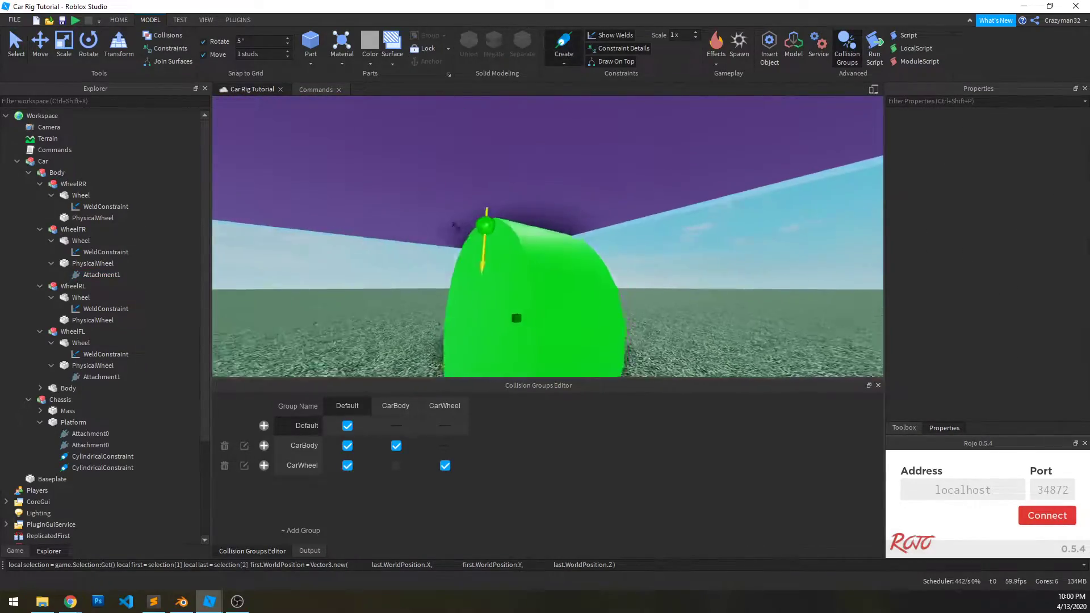